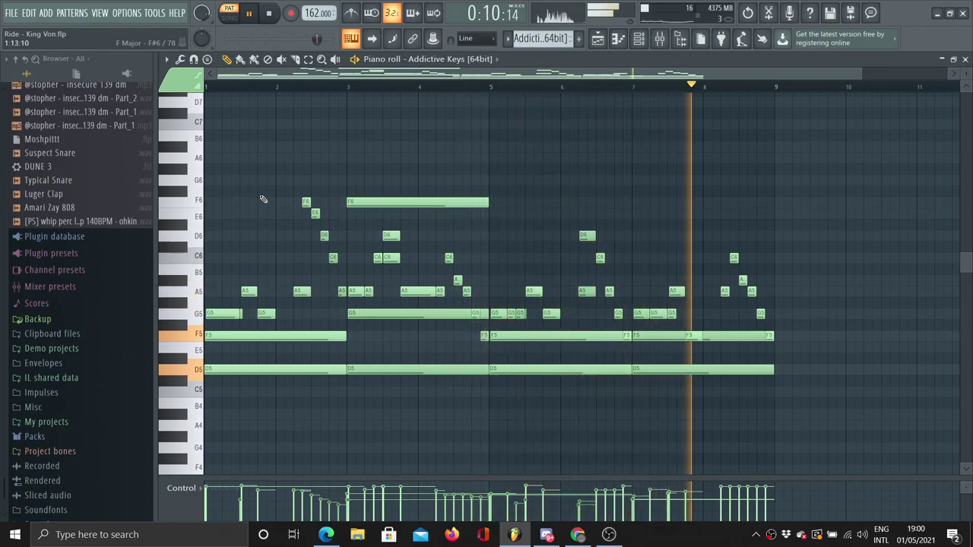
# Stop playback and show the Purity #2 pattern's notes in the piano roll
pyautogui.press('space')
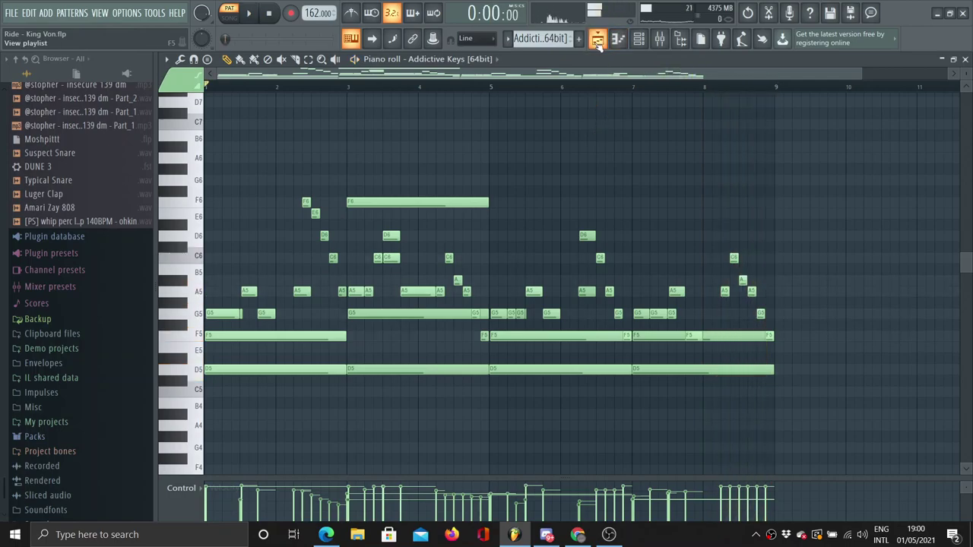
pyautogui.click(616, 40)
pyautogui.doubleClick(366, 178)
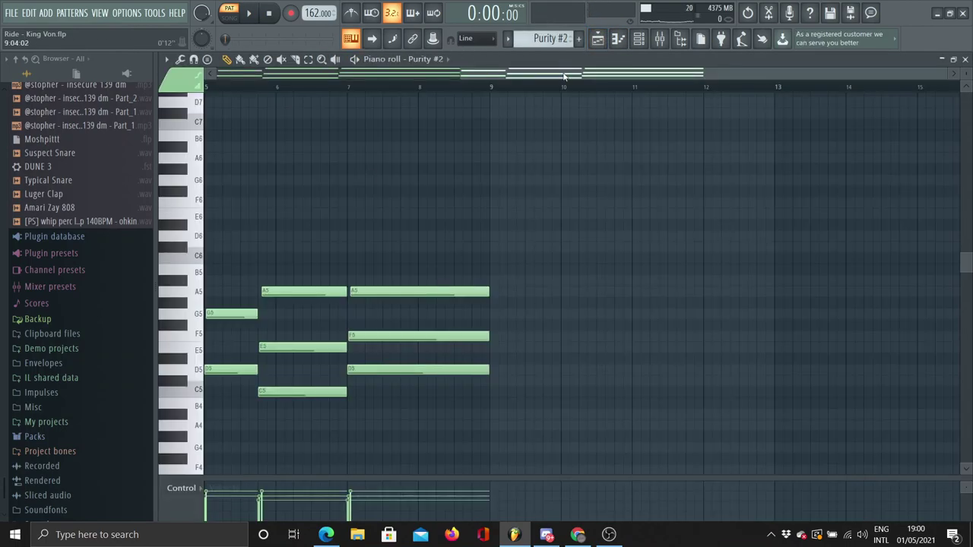
# Review the Fruity Convolver, Fruity Compressor and Fruity parametric EQ 2 settings on the Addictive Keys mixer track
pyautogui.click(659, 39)
pyautogui.click(443, 142)
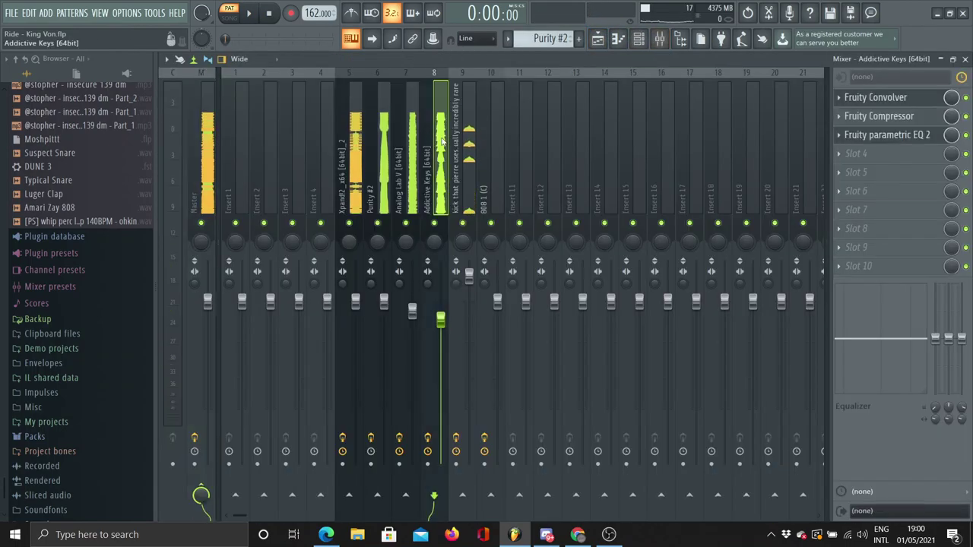
pyautogui.click(867, 97)
pyautogui.click(646, 143)
pyautogui.click(879, 117)
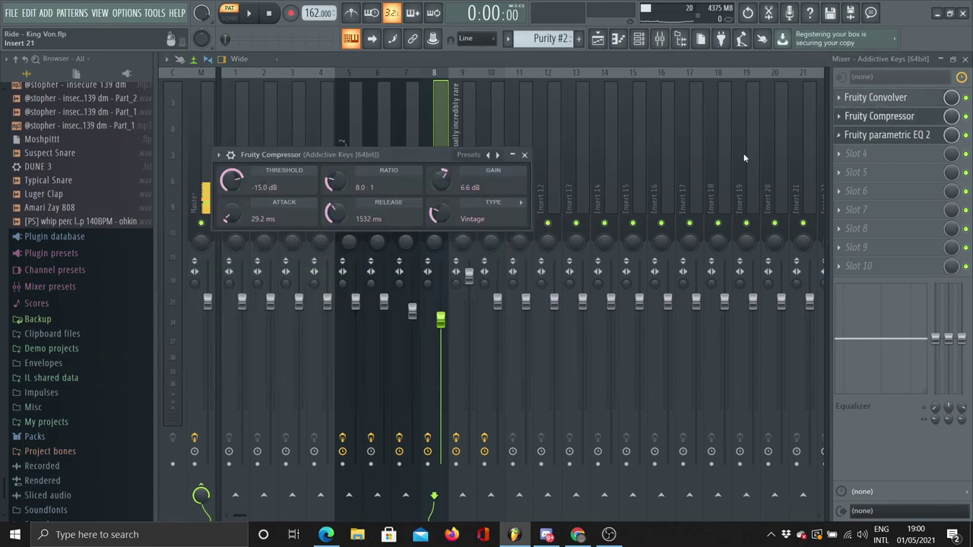
pyautogui.click(524, 155)
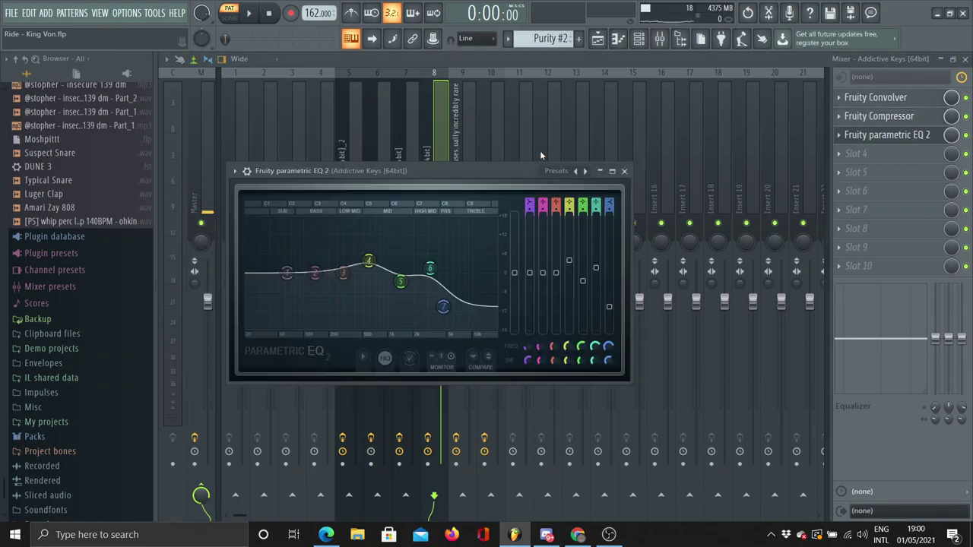
pyautogui.click(612, 172)
pyautogui.click(965, 59)
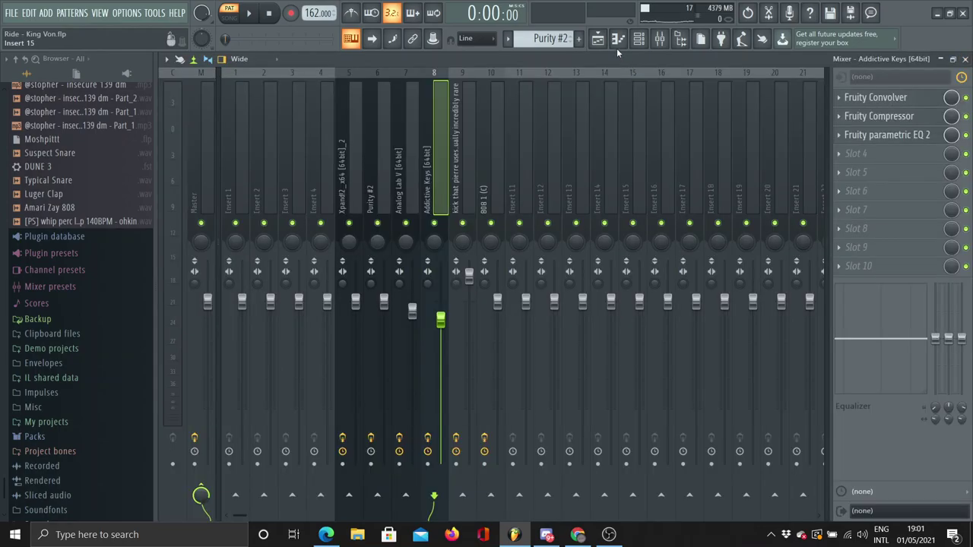
# Play the Purity #2 pattern from the piano roll and show its channel in the channel rack
pyautogui.click(618, 39)
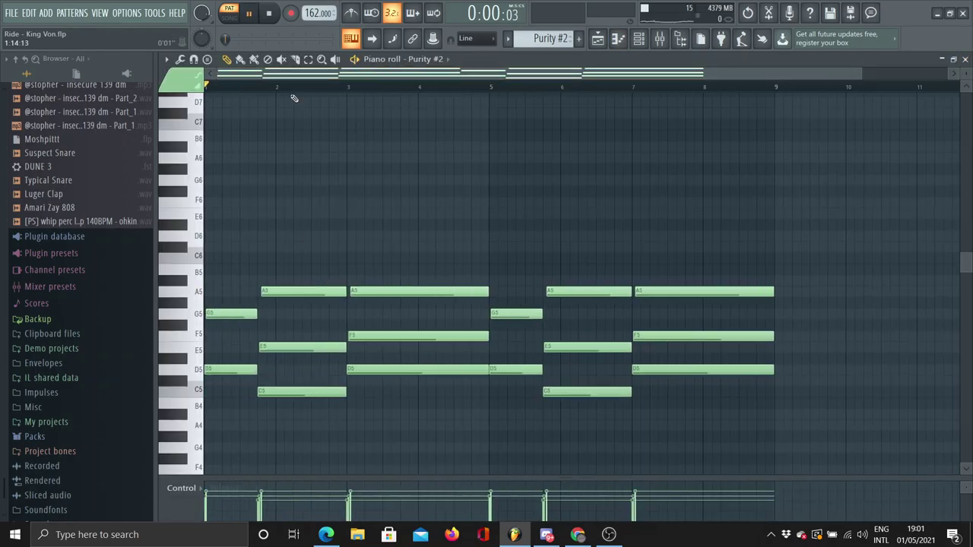
pyautogui.press('space')
pyautogui.click(640, 40)
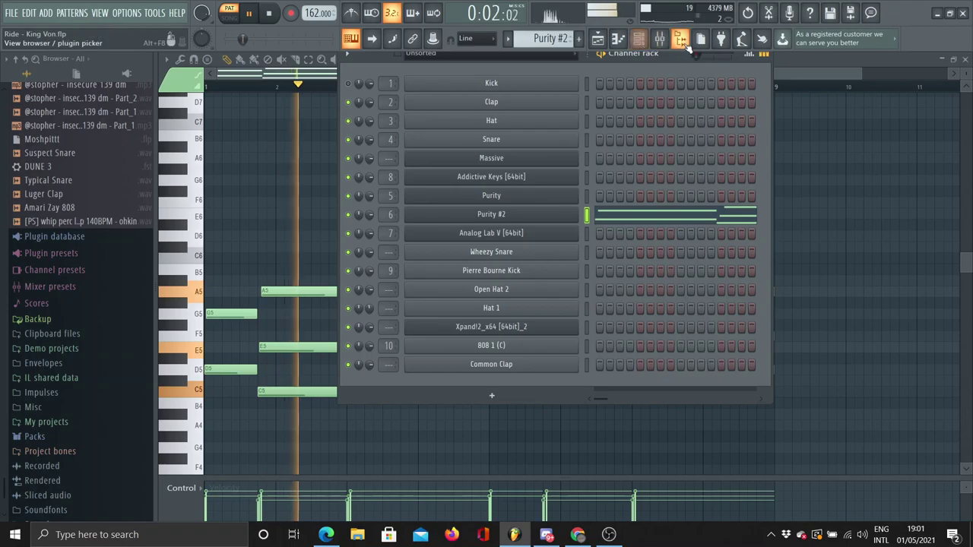
# Review the Fruity Love Philter, Fruity parametric EQ 2 and Fruity Convolver effects on the Purity #2 mixer track
pyautogui.click(660, 39)
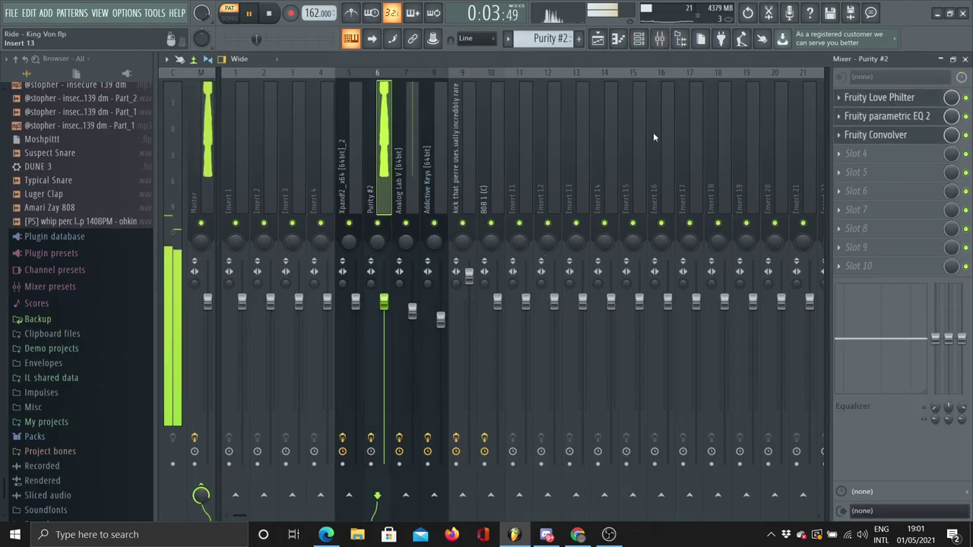
pyautogui.click(918, 103)
pyautogui.click(681, 203)
pyautogui.click(897, 133)
pyautogui.click(898, 116)
pyautogui.click(673, 220)
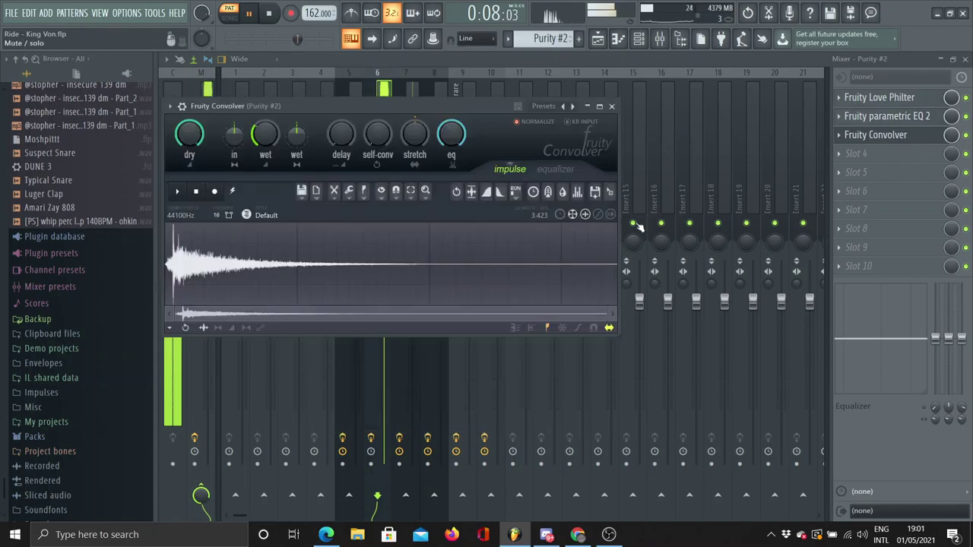
pyautogui.click(612, 107)
# Stop playback and show the Analog Lab V pattern's notes in the piano roll
pyautogui.click(618, 41)
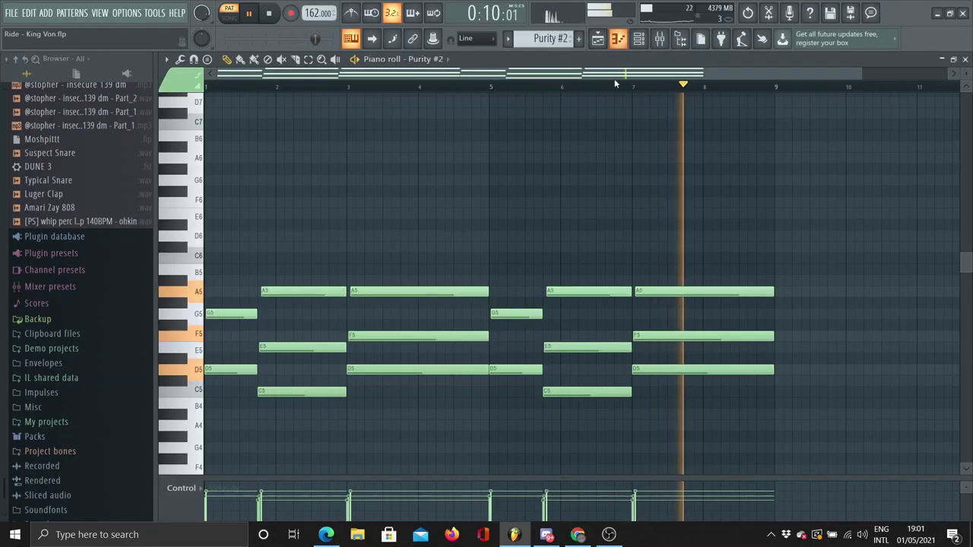
pyautogui.press('space')
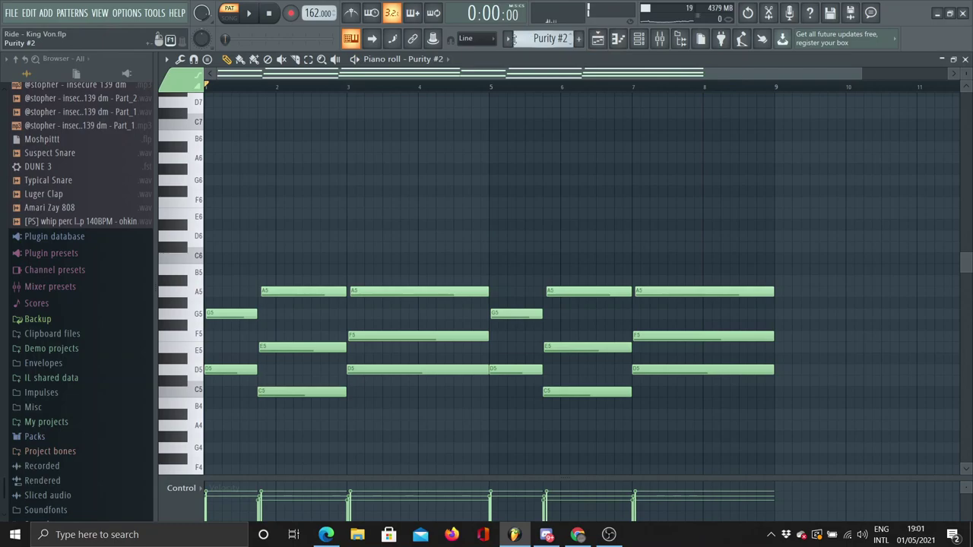
pyautogui.click(509, 40)
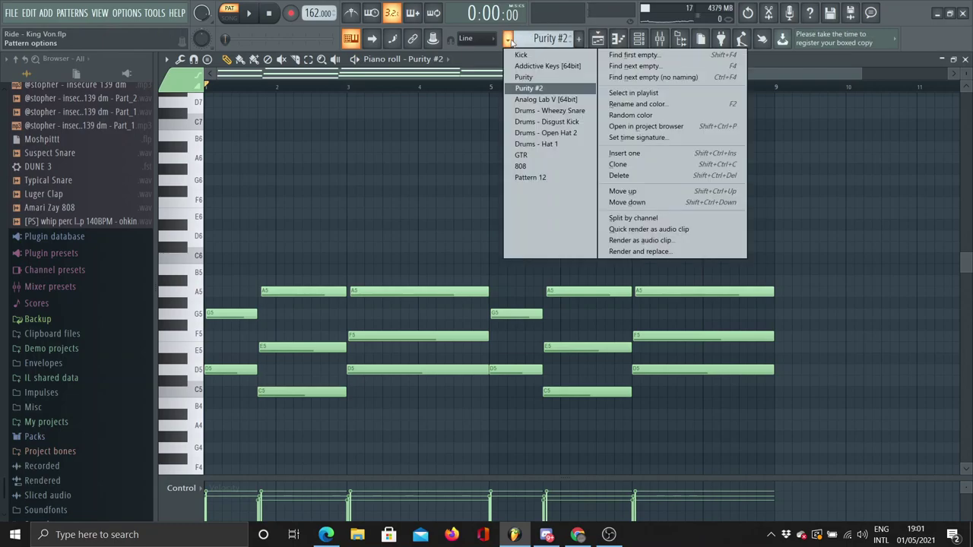
pyautogui.click(538, 100)
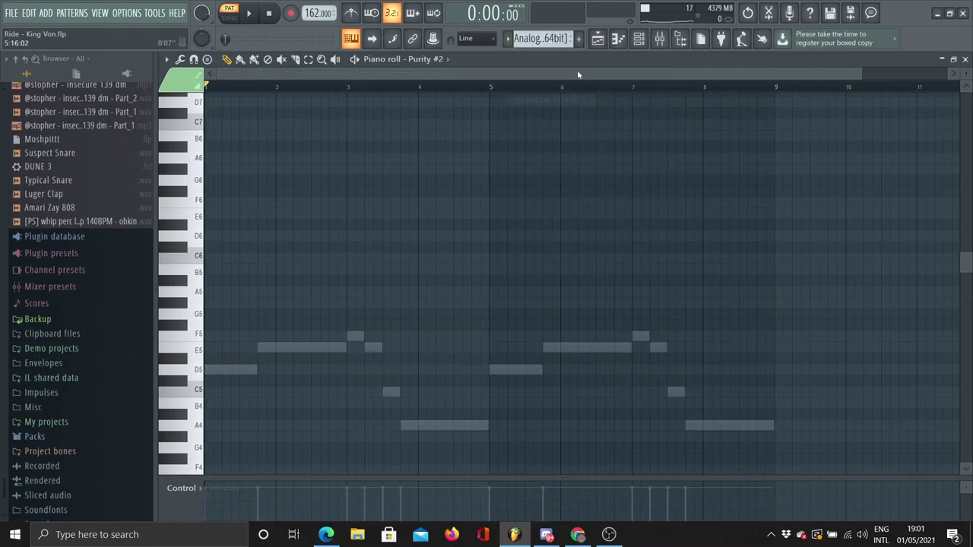
pyautogui.doubleClick(283, 349)
# Examine the preset loaded in the Analog Lab V instrument, then close its window
pyautogui.click(639, 40)
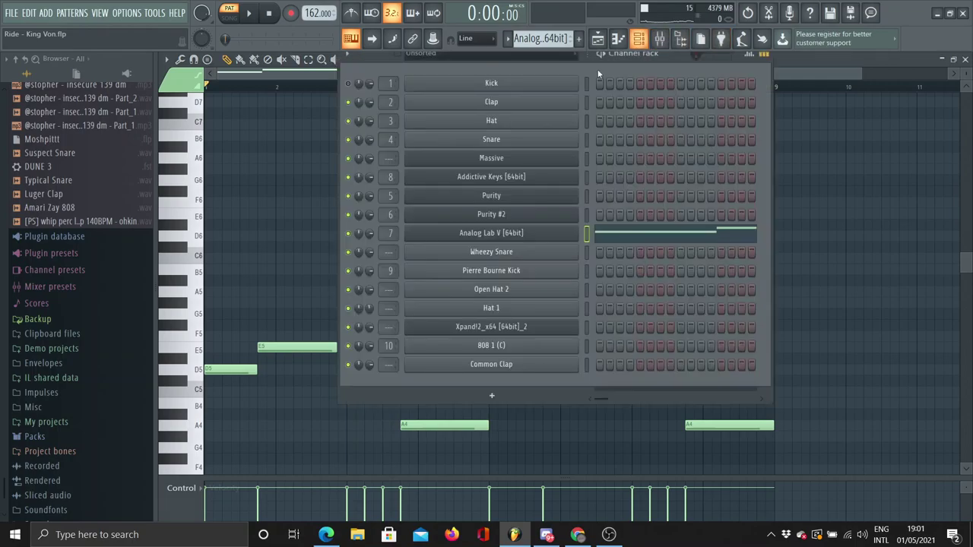
pyautogui.click(480, 234)
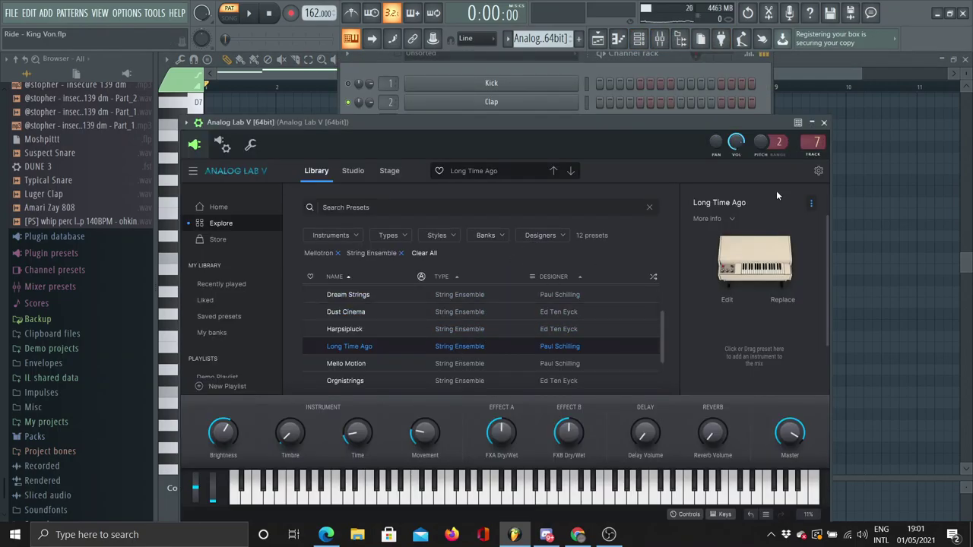
pyautogui.click(824, 122)
# Review the Analog Lab V mixer track's parametric EQ 2, RC-20 Retro Color, Love Philter, Compressor and Convolver settings
pyautogui.click(659, 39)
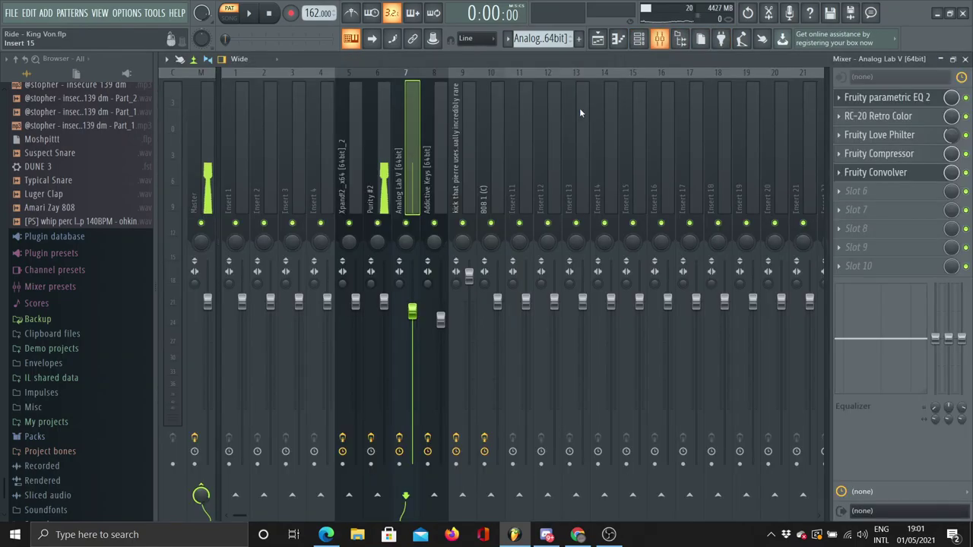
pyautogui.click(859, 116)
pyautogui.click(875, 99)
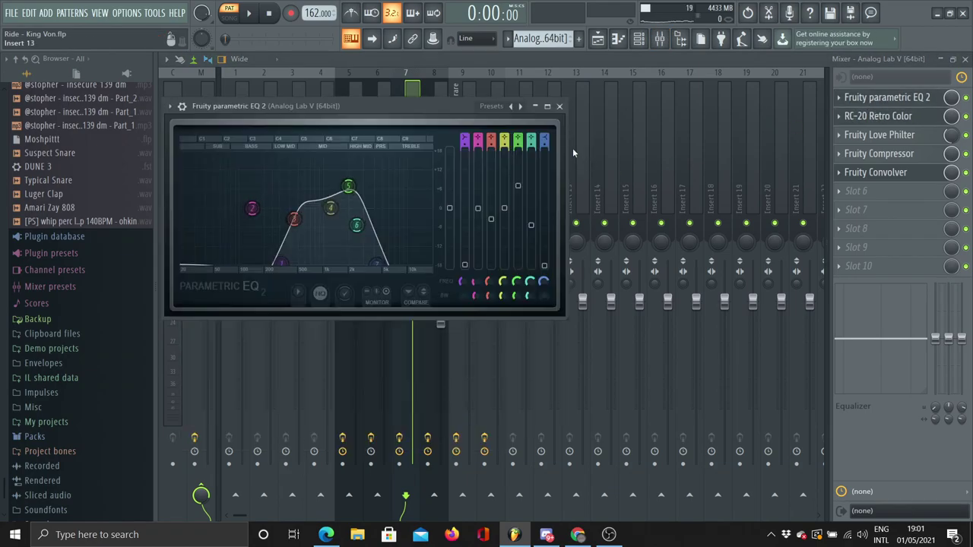
pyautogui.click(860, 116)
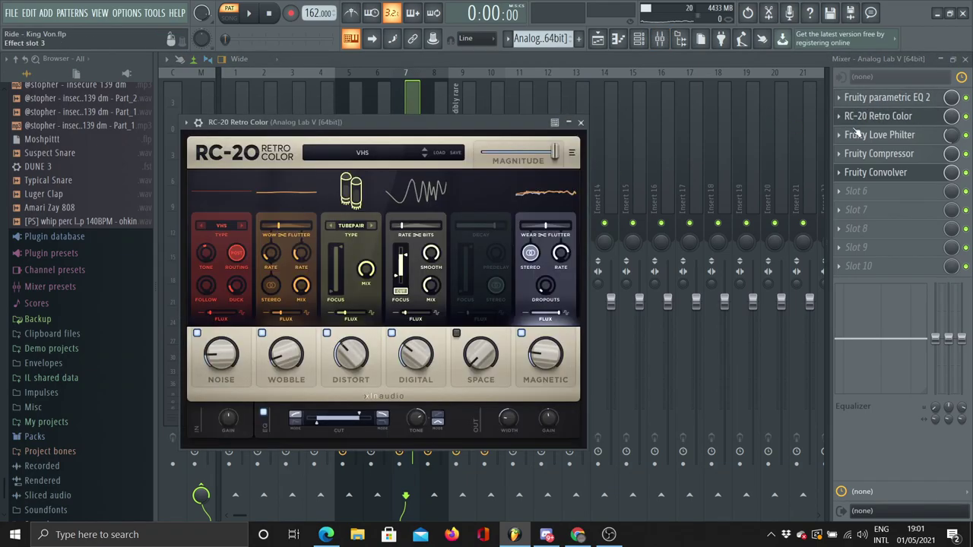
pyautogui.click(581, 122)
pyautogui.click(882, 136)
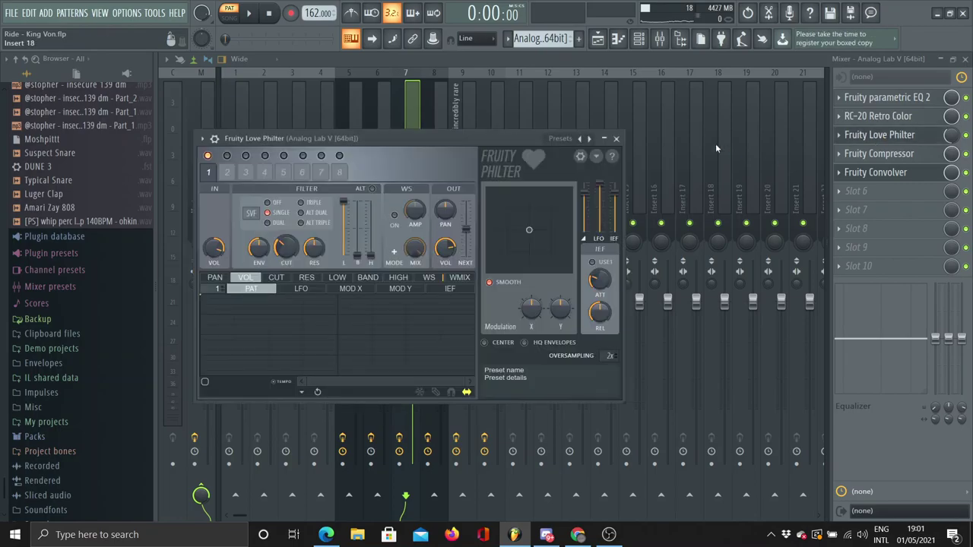
pyautogui.click(615, 139)
pyautogui.click(894, 156)
pyautogui.click(525, 154)
pyautogui.click(677, 171)
pyautogui.click(878, 174)
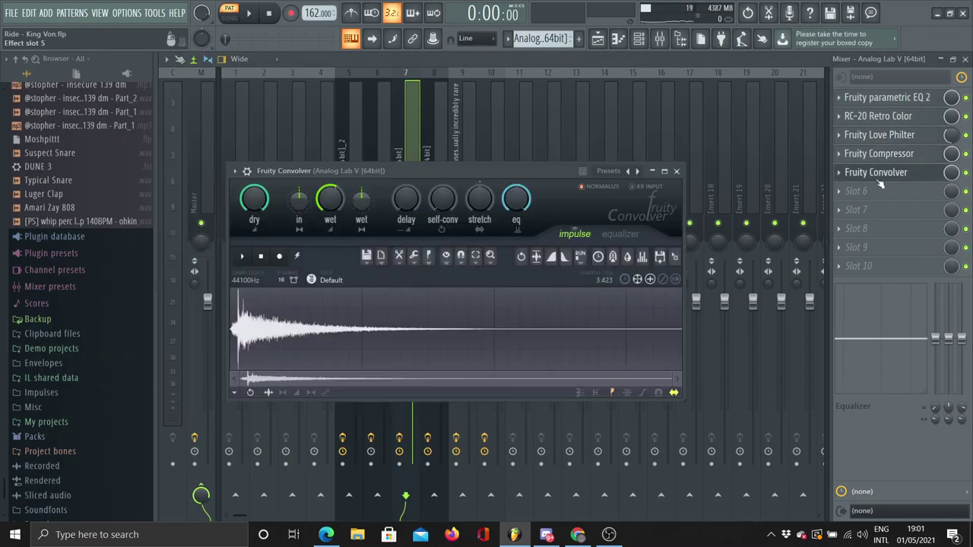
pyautogui.click(676, 171)
# Play the Analog Lab V pattern in the piano roll, then stop it
pyautogui.click(617, 38)
pyautogui.press('space')
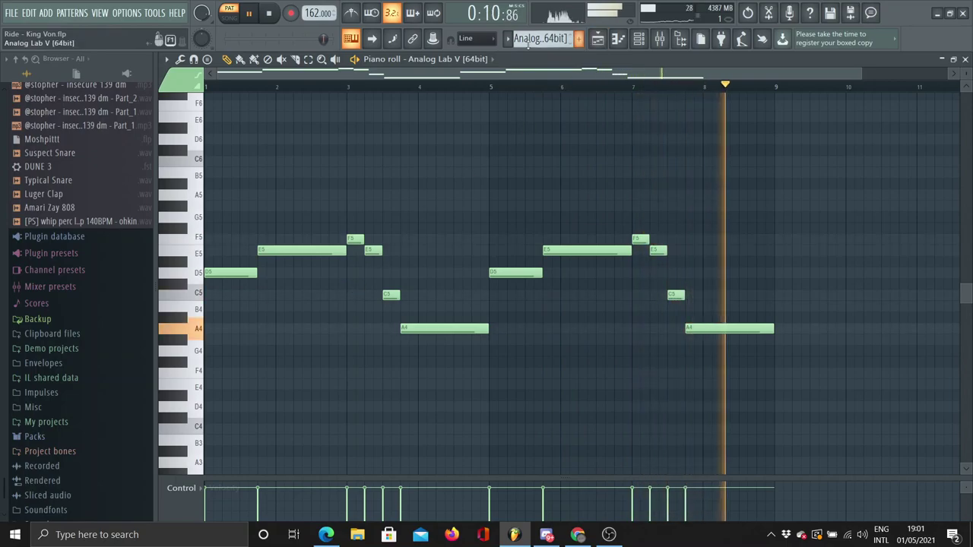
pyautogui.press('space')
# Switch to the GTR pattern, show its Xpand!2 notes in the piano roll and play it
pyautogui.click(507, 39)
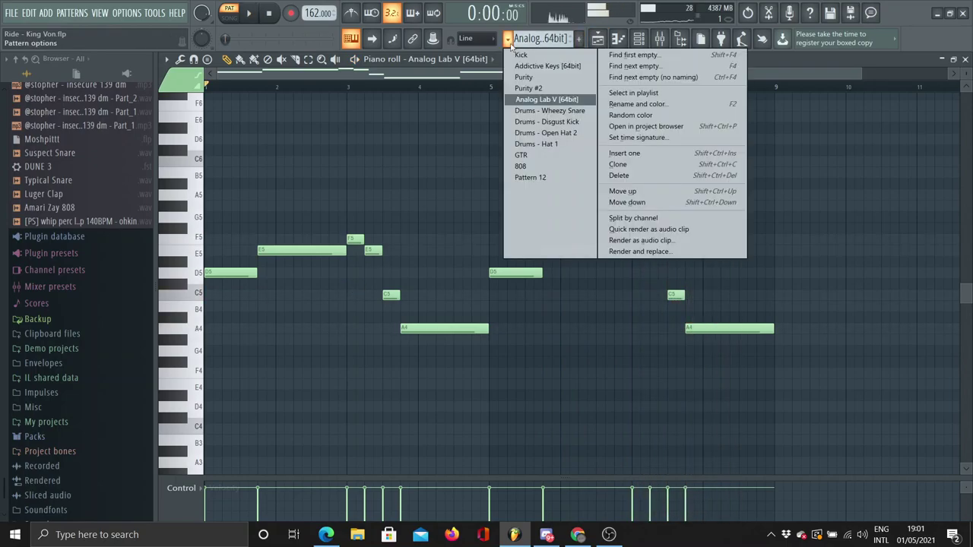
pyautogui.click(532, 155)
pyautogui.doubleClick(375, 217)
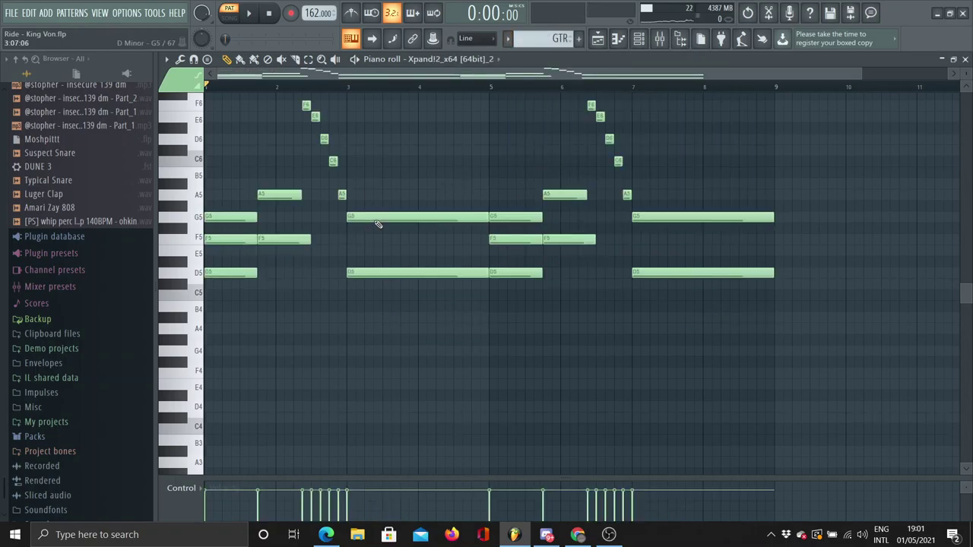
pyautogui.press('space')
pyautogui.scroll(3, 387, 192)
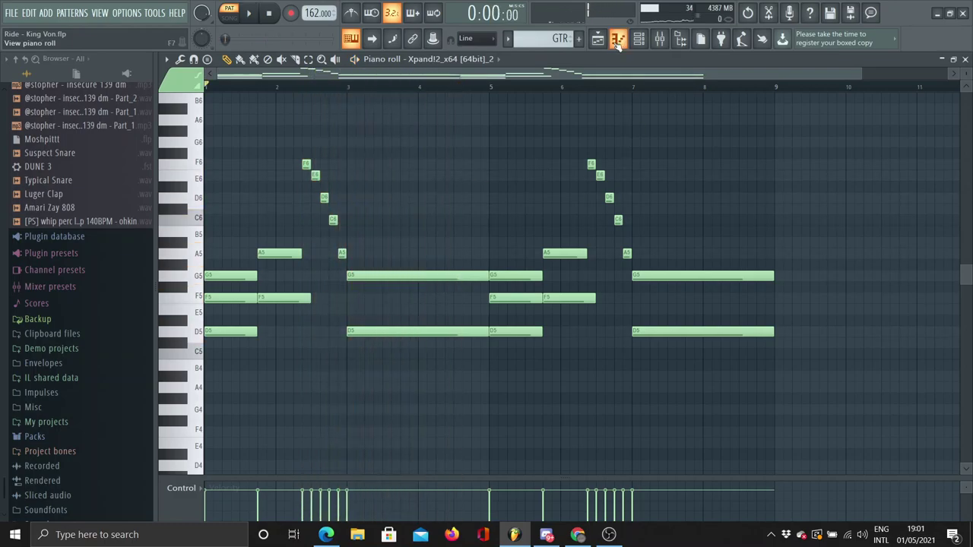
# Switch to the Purity pattern and show its low notes in the piano roll
pyautogui.click(511, 38)
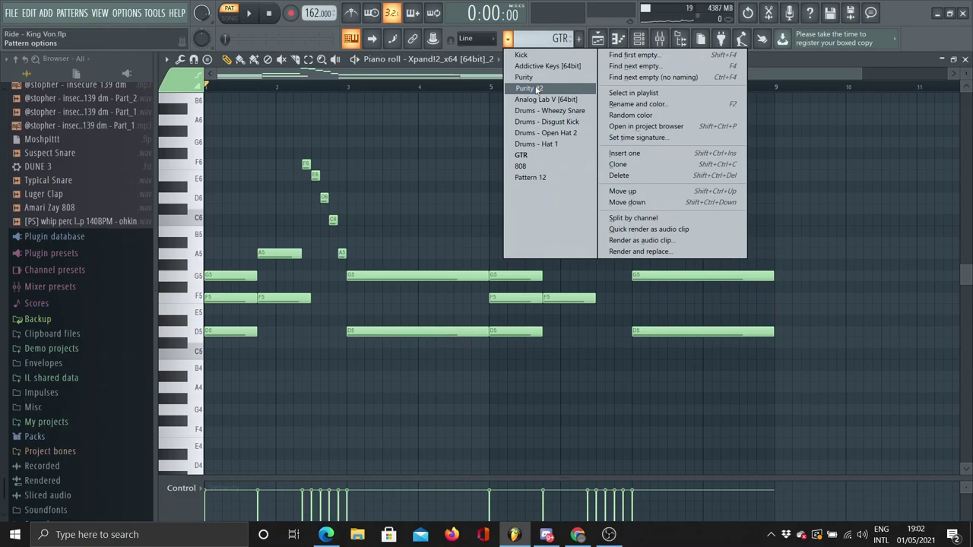
pyautogui.click(537, 89)
pyautogui.click(511, 40)
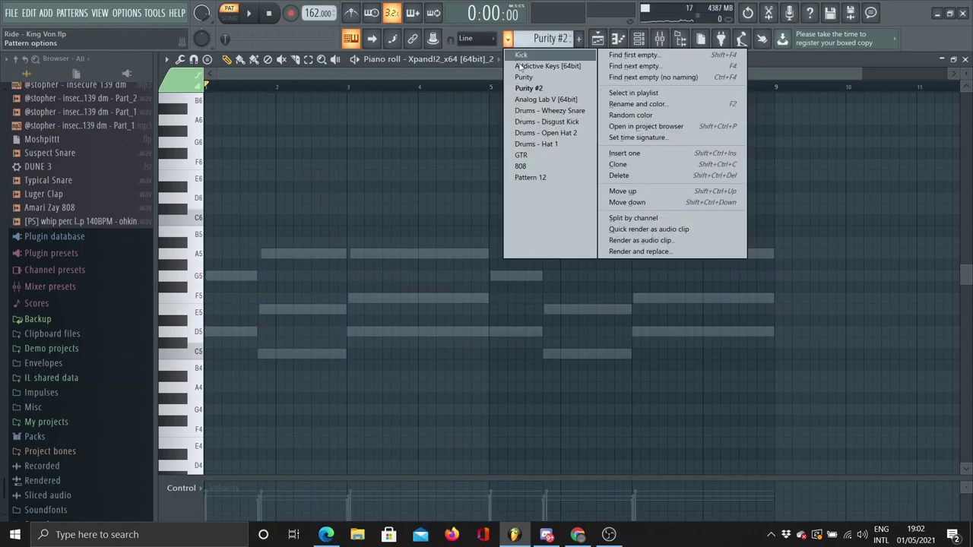
pyautogui.click(523, 76)
pyautogui.scroll(-6, 390, 333)
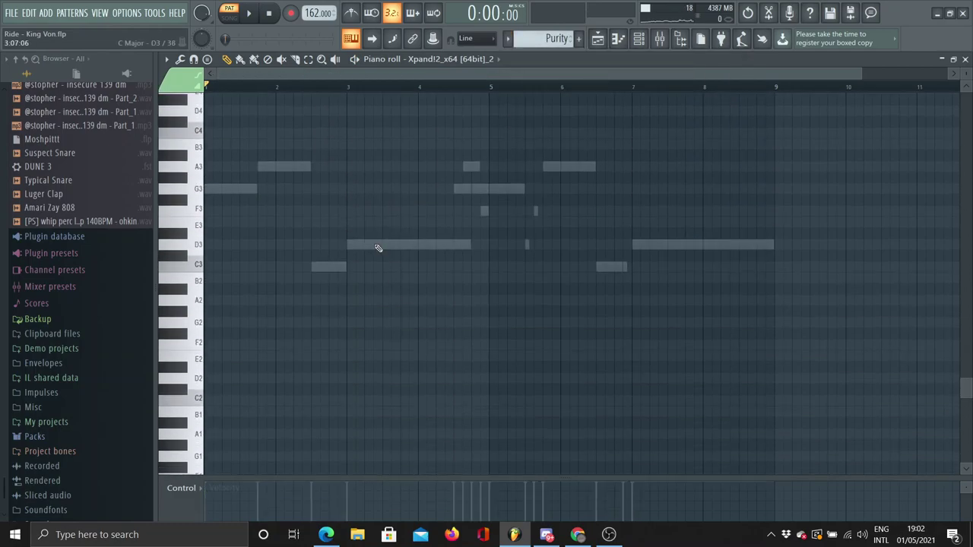
pyautogui.doubleClick(378, 248)
# Examine the sound settings of the Purity instrument, then close its window
pyautogui.click(643, 42)
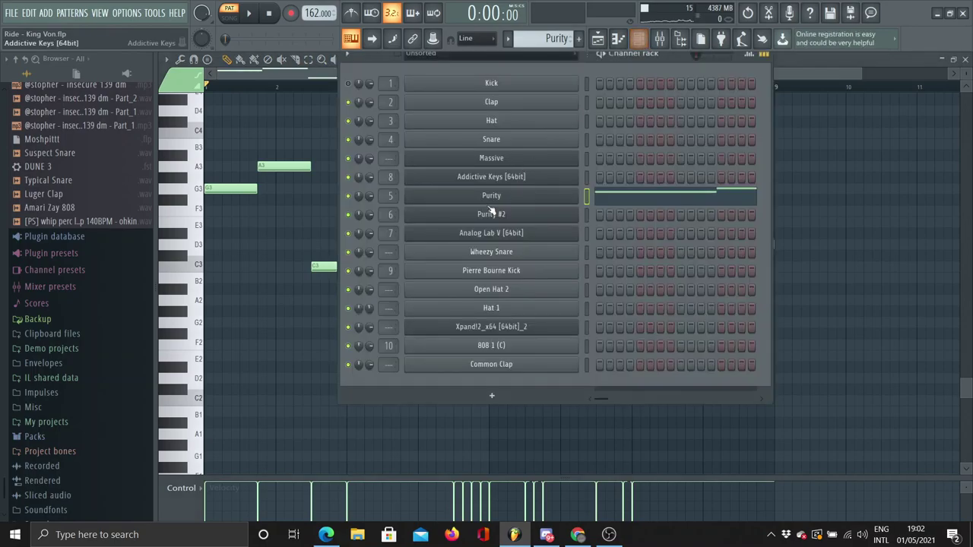
pyautogui.click(513, 203)
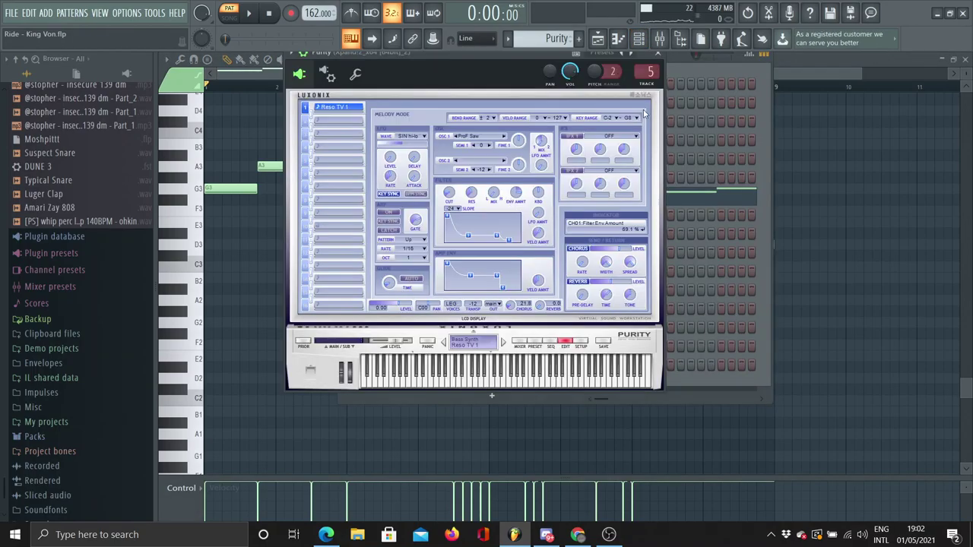
pyautogui.click(658, 57)
# Review the effects on mixer track 5, including its Fruity parametric EQ 2, Fruity Compressor and Fruity Limiter settings
pyautogui.click(659, 39)
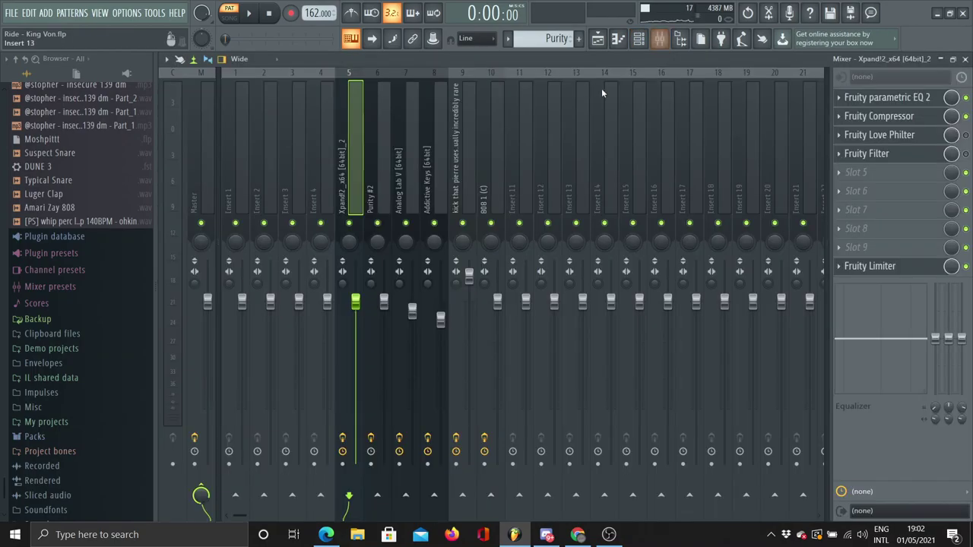
pyautogui.click(867, 116)
pyautogui.click(867, 134)
pyautogui.click(866, 153)
pyautogui.click(867, 266)
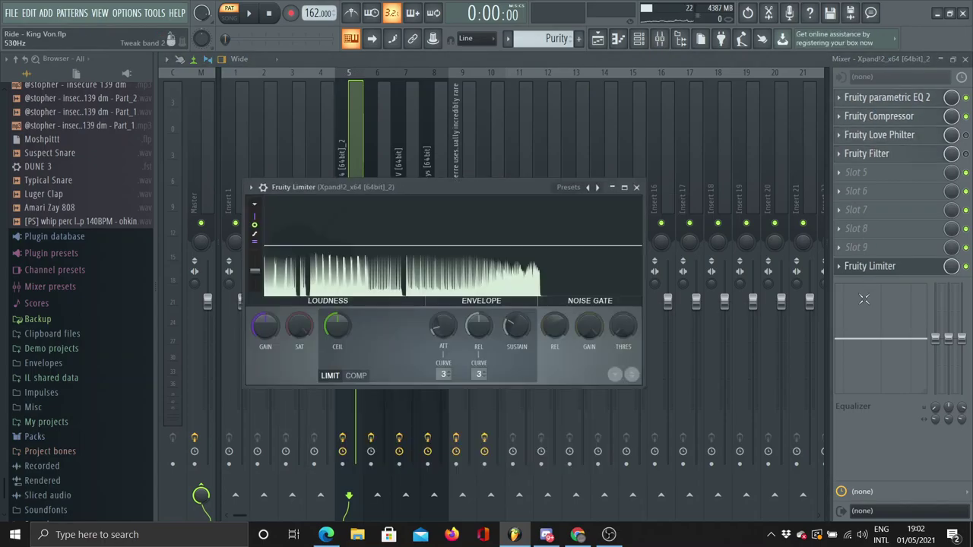
pyautogui.click(872, 272)
pyautogui.click(882, 97)
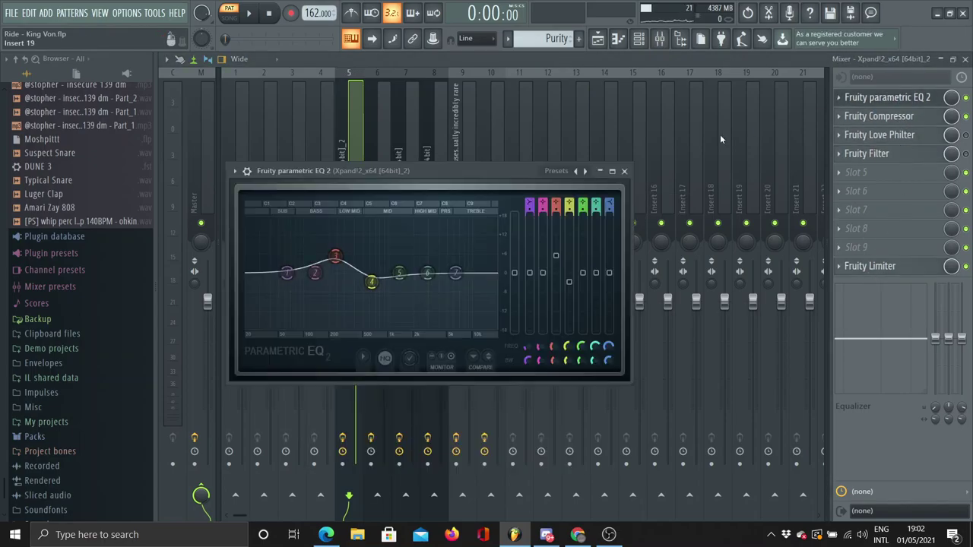
pyautogui.click(625, 171)
pyautogui.click(848, 122)
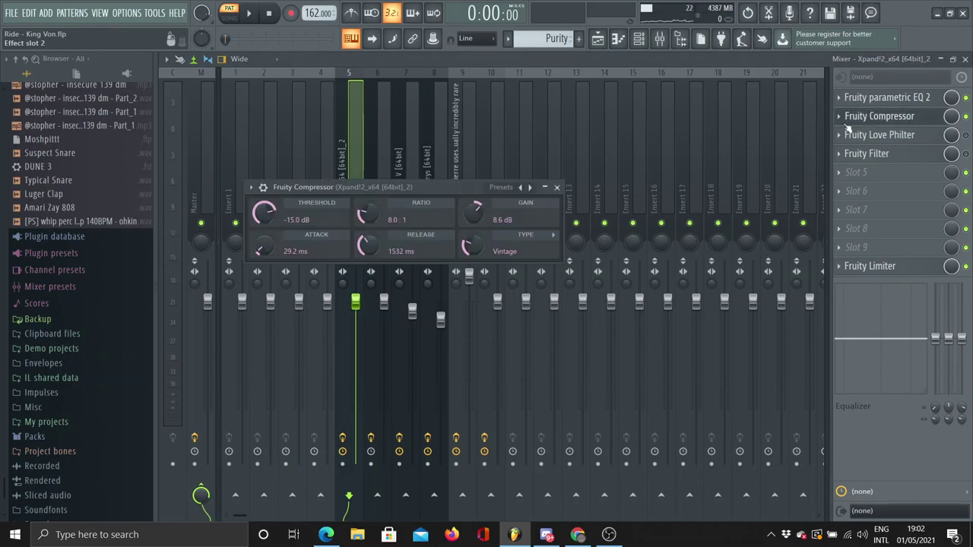
pyautogui.click(557, 188)
pyautogui.click(865, 265)
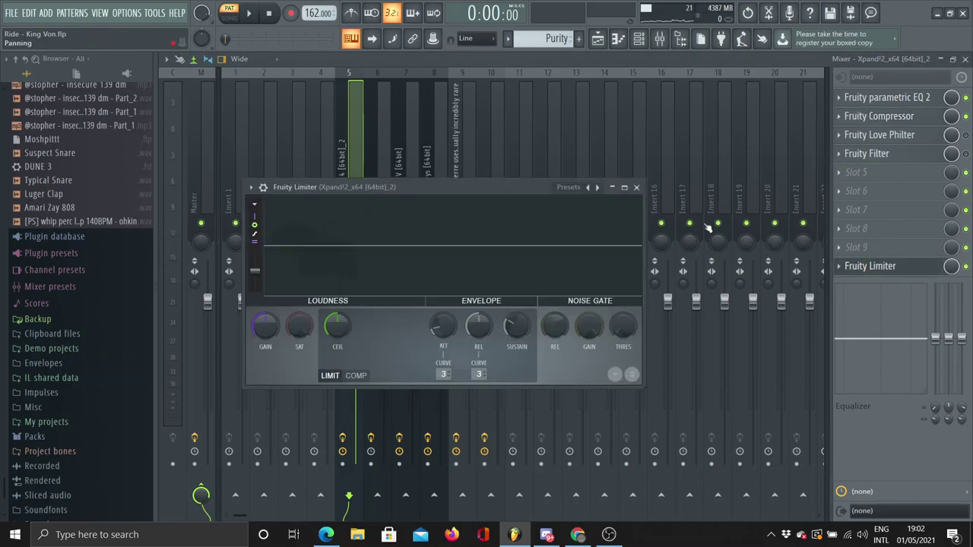
# Close the Fruity Limiter settings, then show the Purity pattern's notes in the piano roll and play them
pyautogui.click(637, 187)
pyautogui.click(618, 38)
pyautogui.press('space')
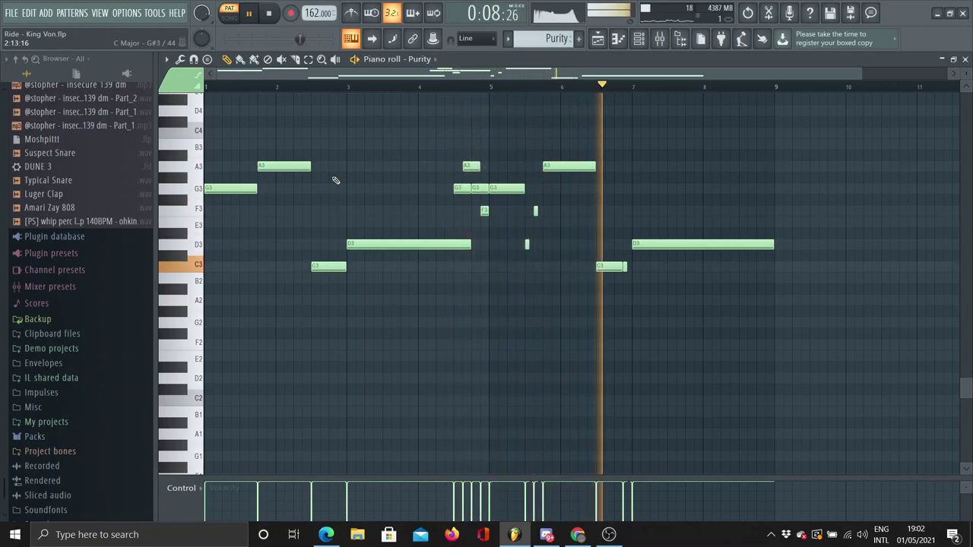
pyautogui.scroll(3, 607, 100)
# Switch to the Drums - Wheezy Snare pattern, play it and show its Wheezy Snare notes in the piano roll
pyautogui.click(609, 39)
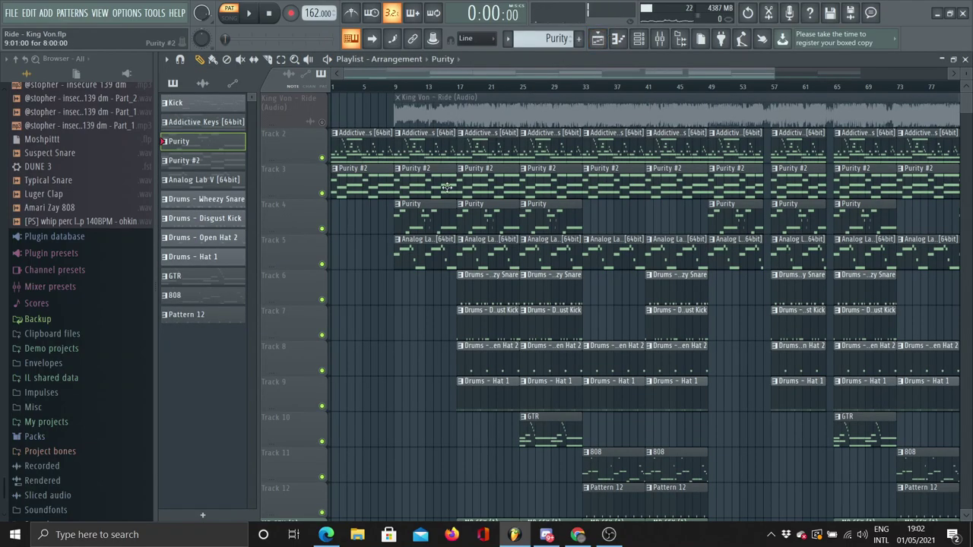
pyautogui.click(618, 39)
pyautogui.press('space')
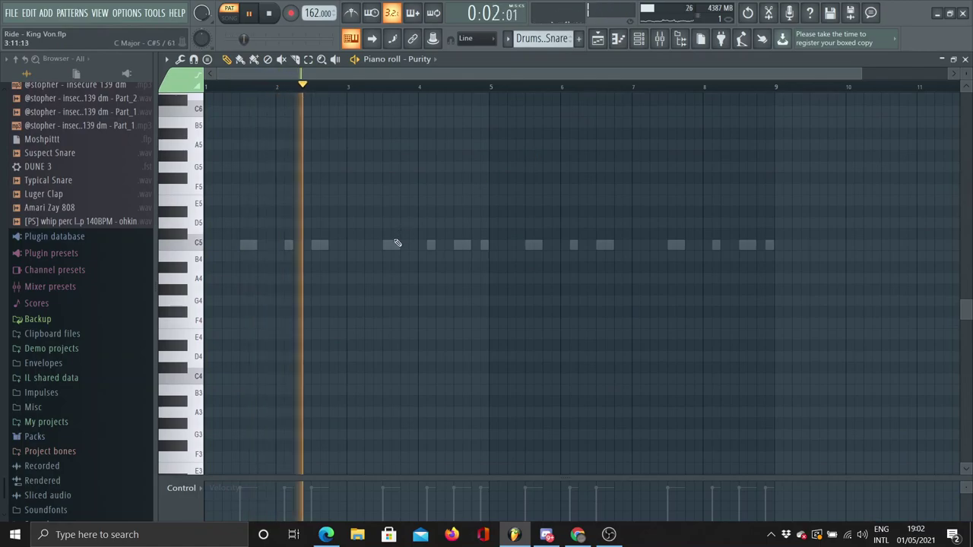
pyautogui.doubleClick(394, 243)
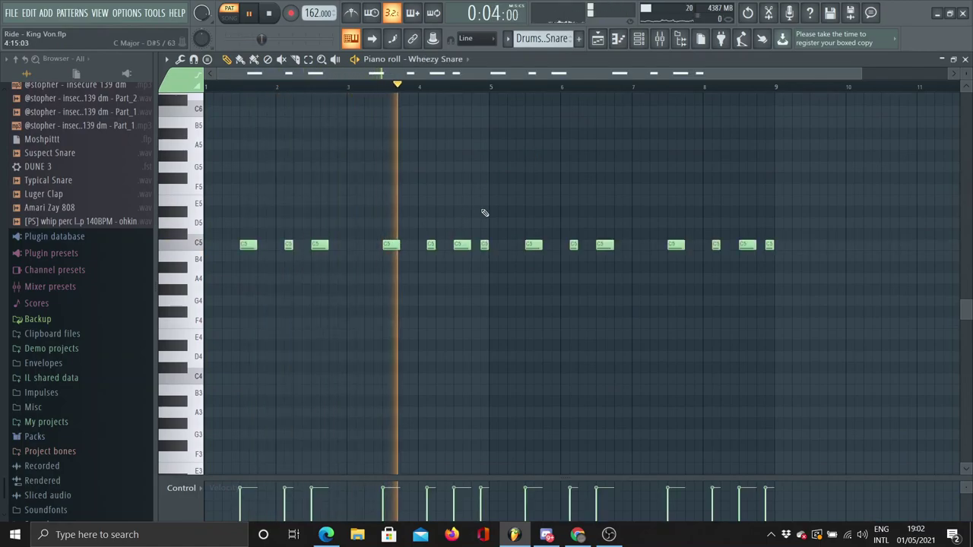
# Switch to the Drums - Disgust Kick pattern, play it and show its notes in the piano roll
pyautogui.click(597, 39)
pyautogui.press('space')
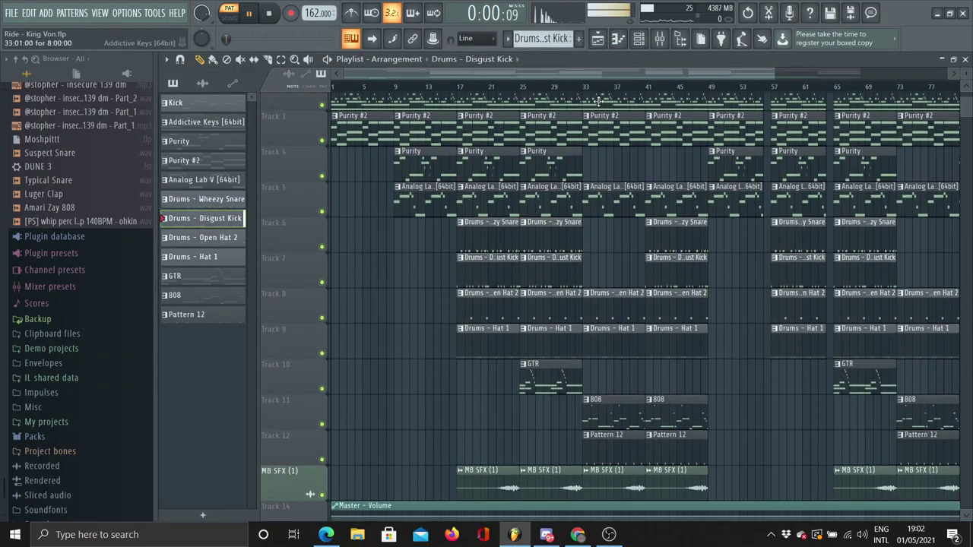
pyautogui.click(617, 39)
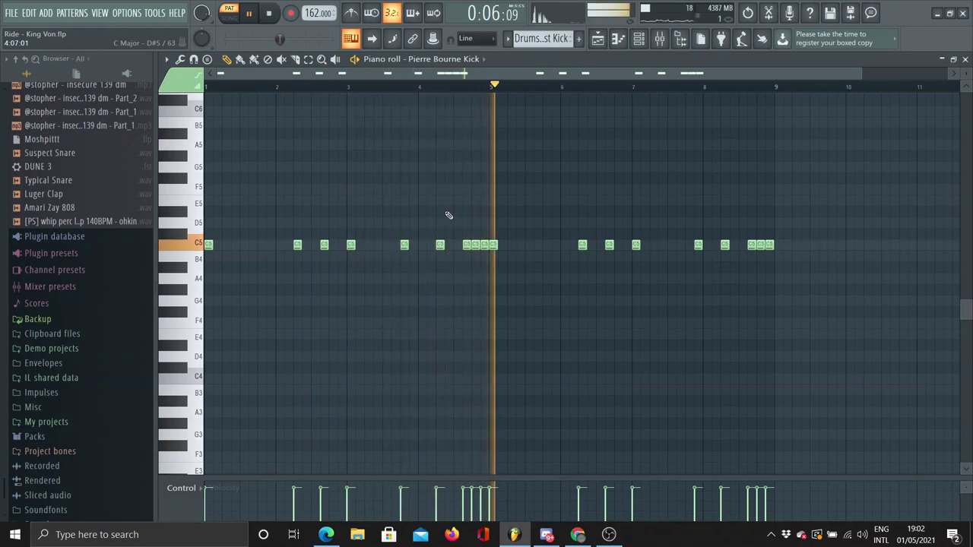
# Switch to the Drums - Open Hat 2 pattern, play it and show its Open Hat 2 notes in the piano roll
pyautogui.click(512, 40)
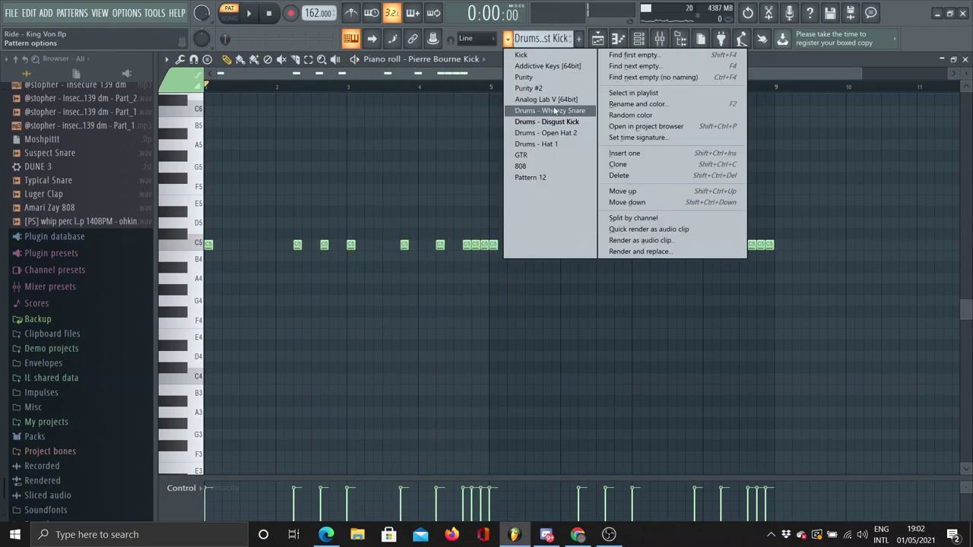
pyautogui.click(553, 134)
pyautogui.press('space')
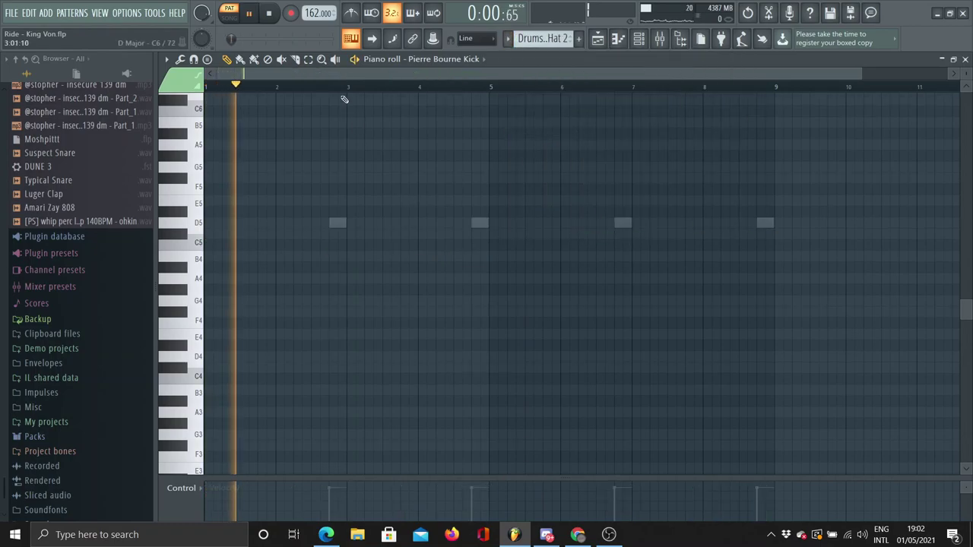
pyautogui.doubleClick(336, 222)
pyautogui.press('space')
# Switch to the Drums - Hat 1 pattern, play it and show its Hat 1 notes in the piano roll
pyautogui.click(507, 40)
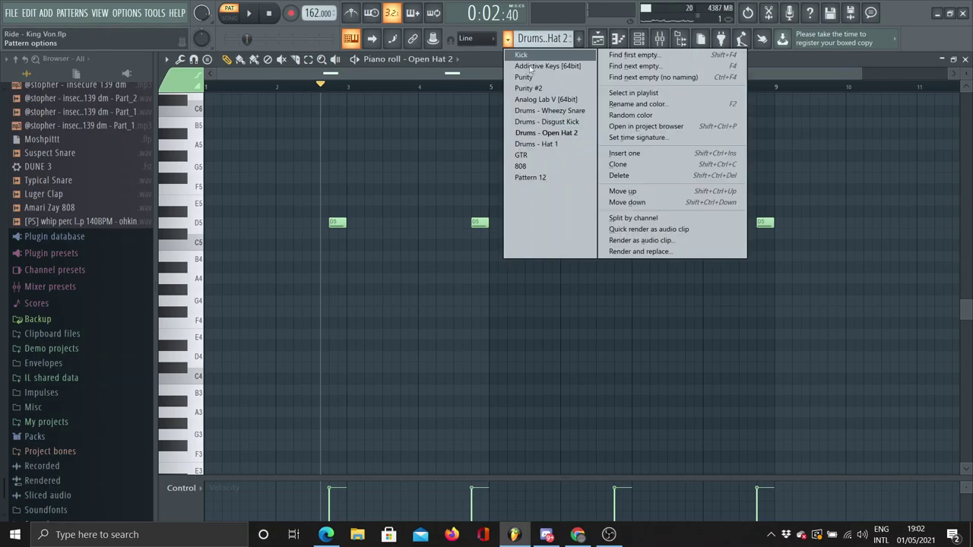
pyautogui.click(543, 145)
pyautogui.press('space')
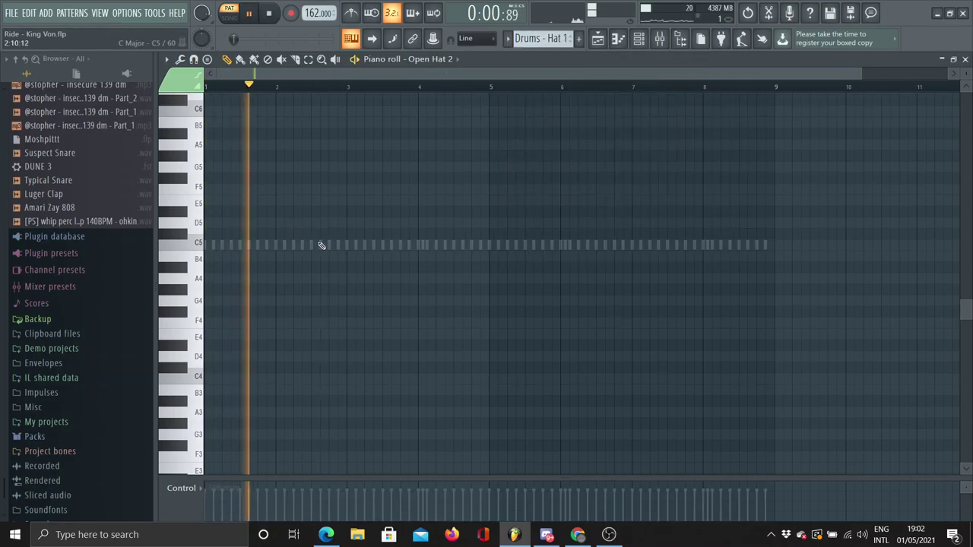
pyautogui.doubleClick(323, 245)
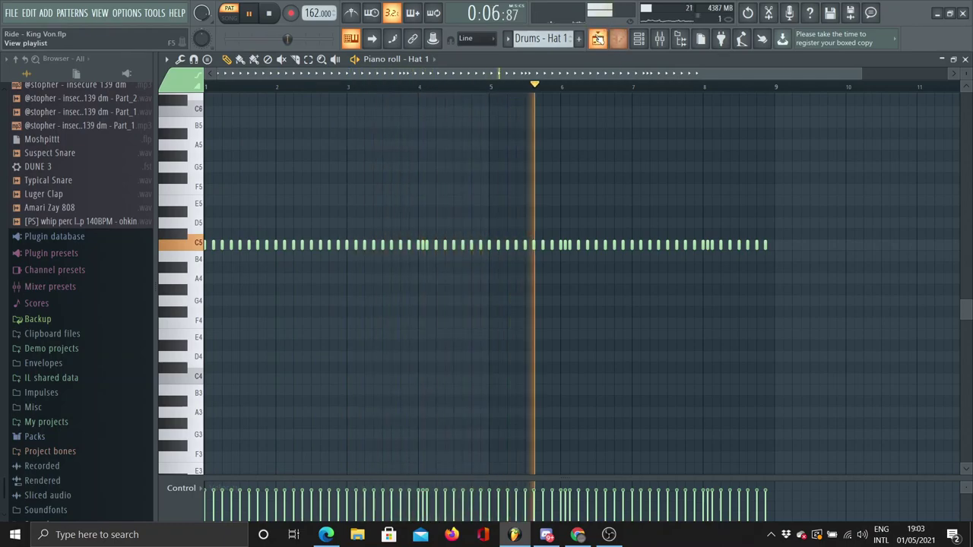
# Return to the playlist, select Pattern 12 and play it
pyautogui.click(598, 39)
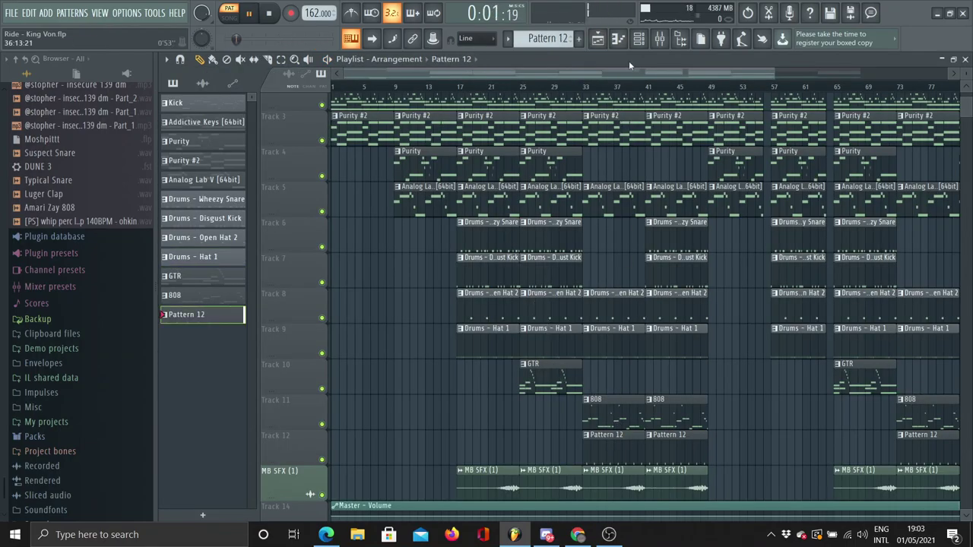
pyautogui.click(619, 42)
pyautogui.click(605, 42)
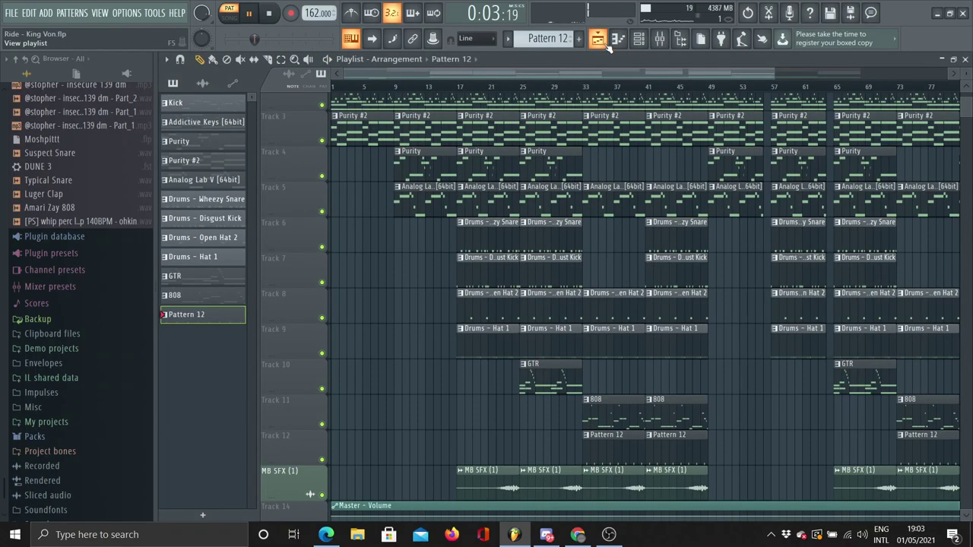
# Switch to the 808 pattern, show its 808 1 (C) notes in the piano roll and play them
pyautogui.doubleClick(624, 420)
pyautogui.moveTo(616, 87); pyautogui.dragTo(304, 99)
pyautogui.press('space')
pyautogui.scroll(3, 365, 209)
pyautogui.scroll(2, 433, 202)
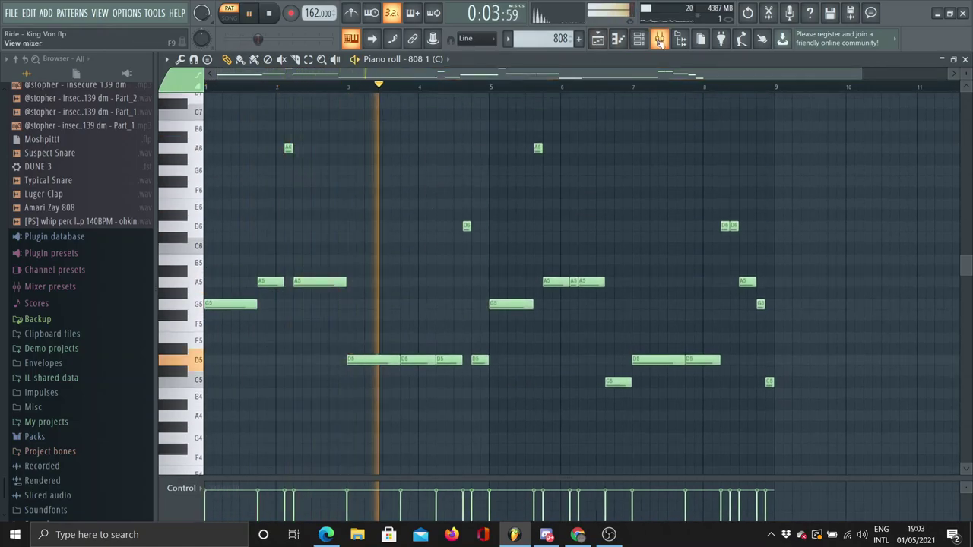
# Review the 808 mixer track's effects, including its Fruity parametric EQ 2 curve, then return to the 808 piano roll
pyautogui.click(659, 39)
pyautogui.click(916, 100)
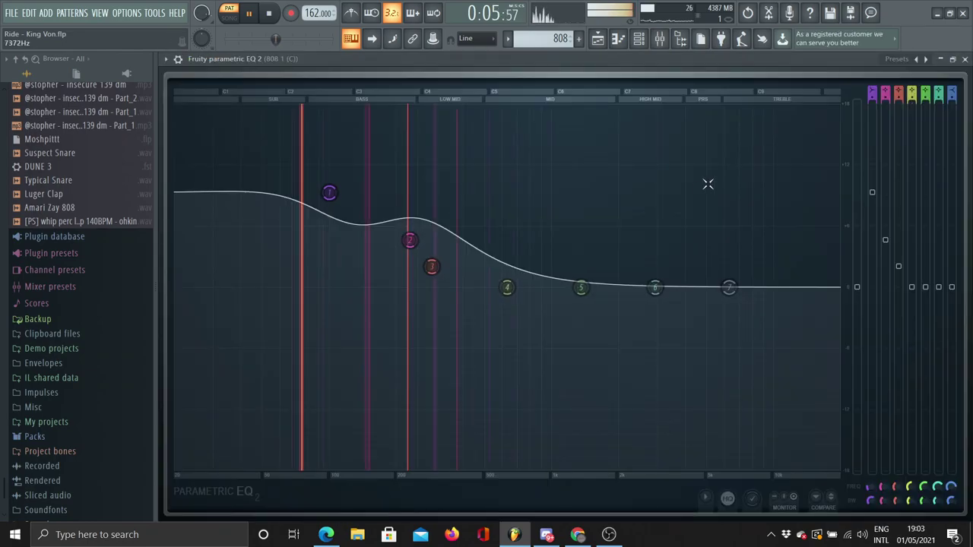
pyautogui.click(914, 103)
pyautogui.click(884, 266)
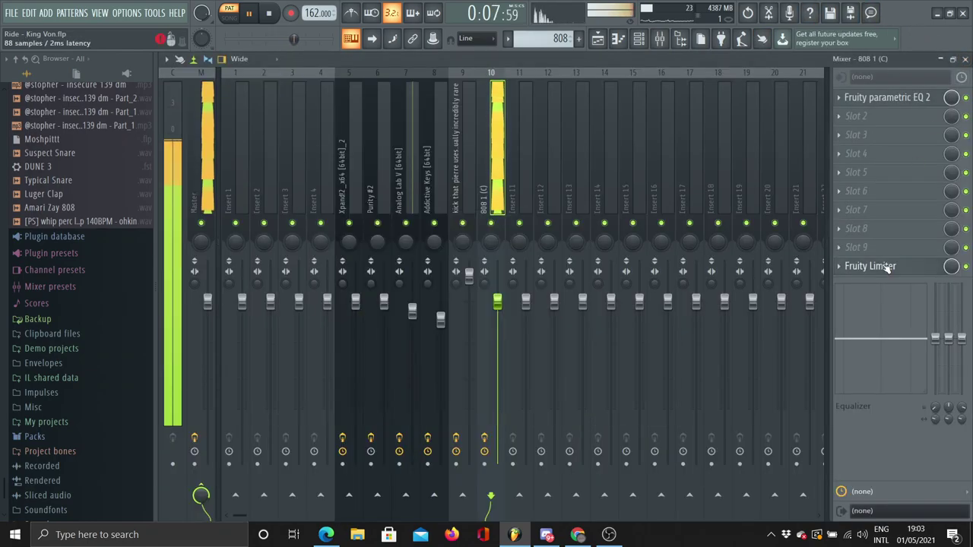
pyautogui.click(630, 40)
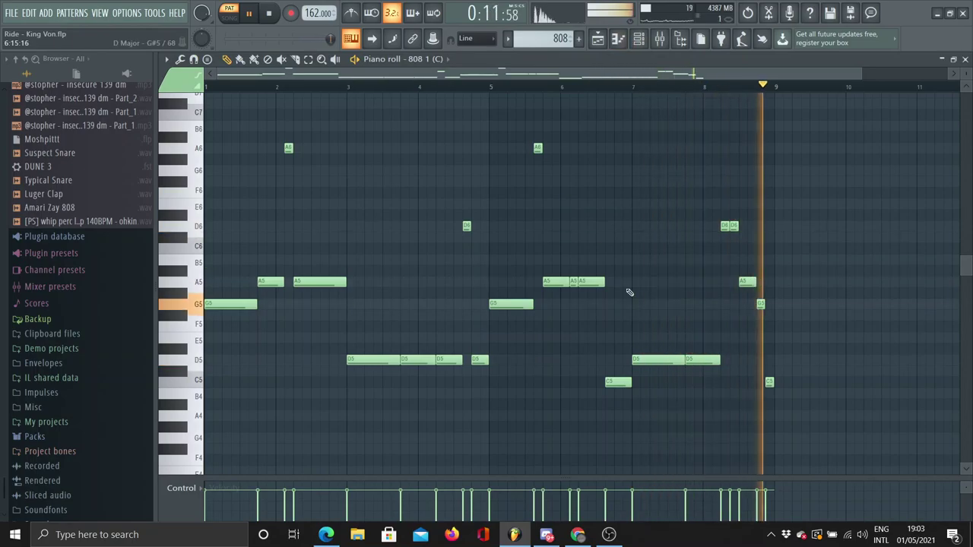
# Mute playlist tracks 2, 3 and 5, then play the arrangement in song mode from bar 41
pyautogui.click(606, 38)
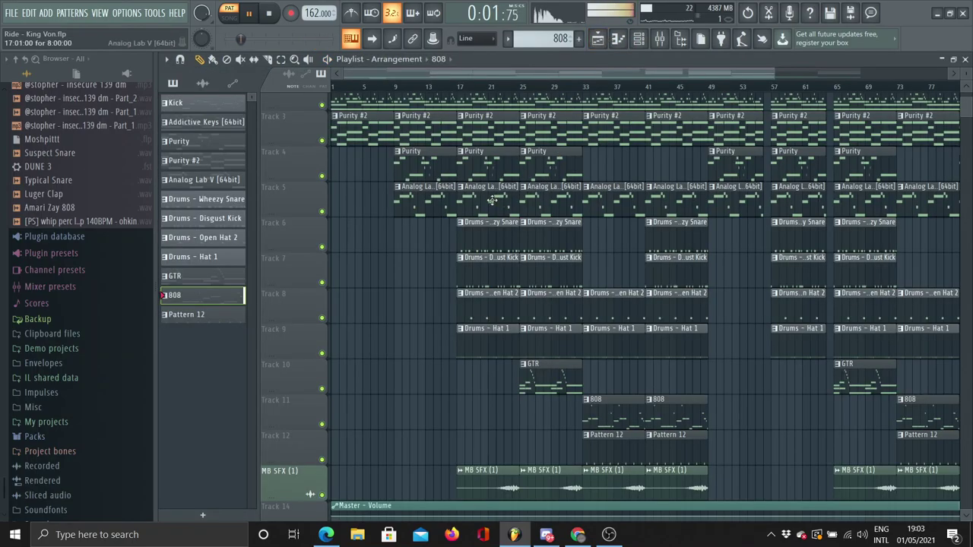
pyautogui.scroll(1, 466, 197)
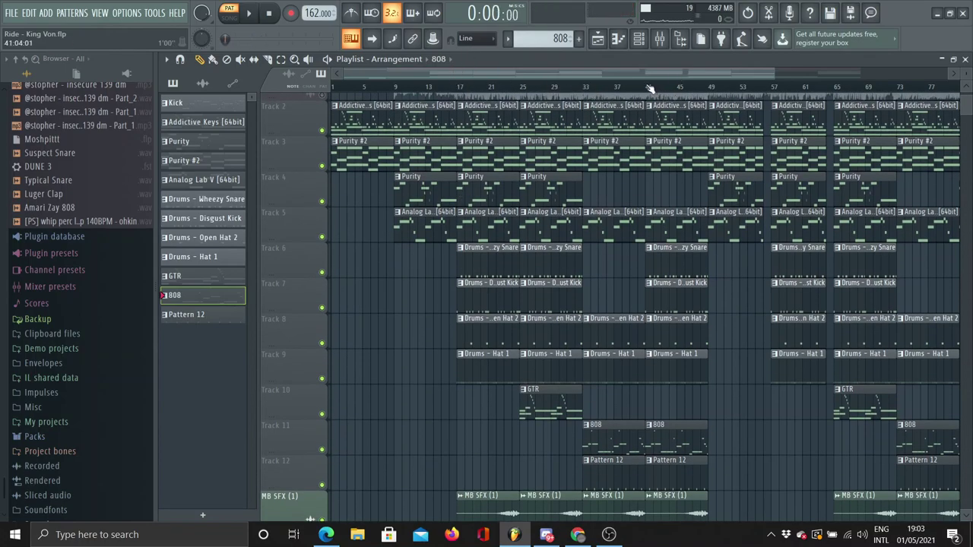
pyautogui.click(322, 130)
pyautogui.click(321, 166)
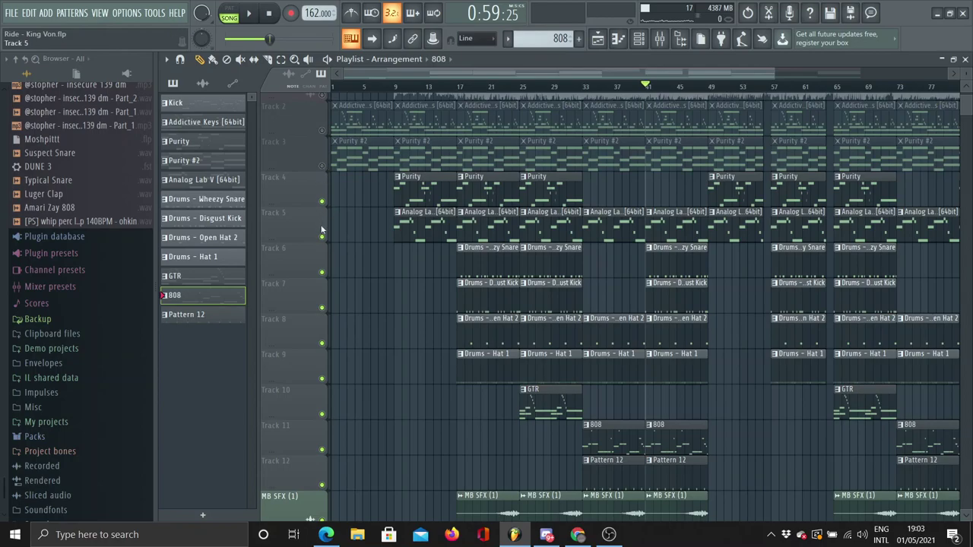
pyautogui.click(322, 238)
pyautogui.scroll(-3, 416, 333)
pyautogui.press('space')
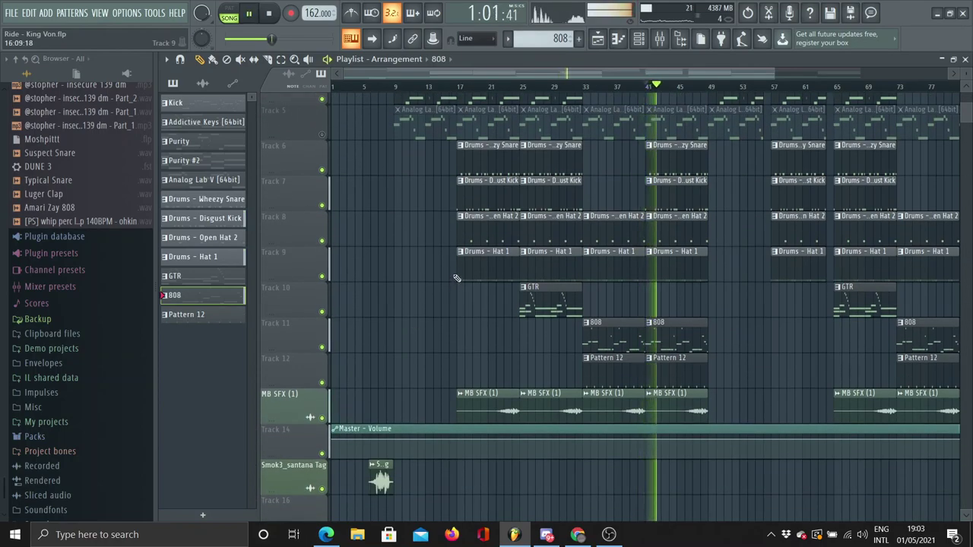
pyautogui.scroll(4, 457, 285)
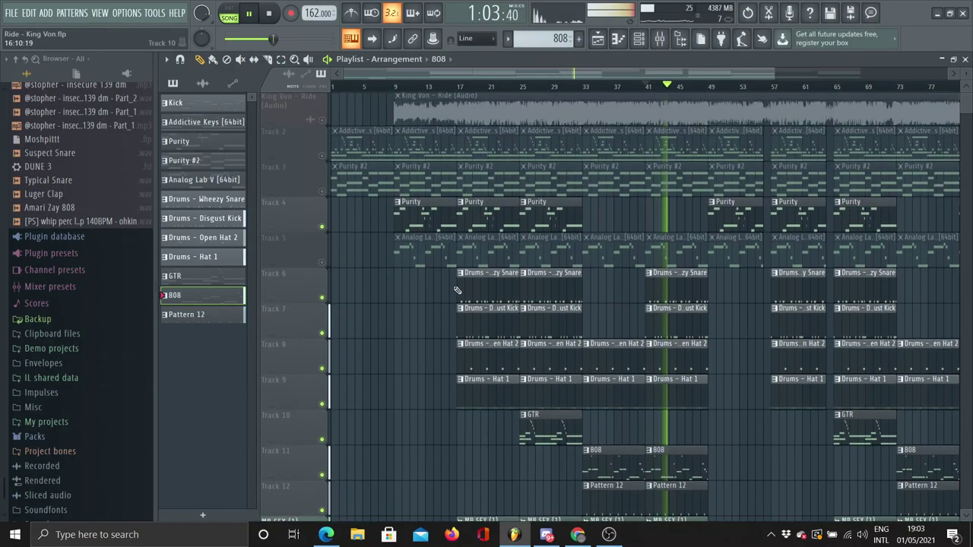
pyautogui.scroll(-2, 457, 291)
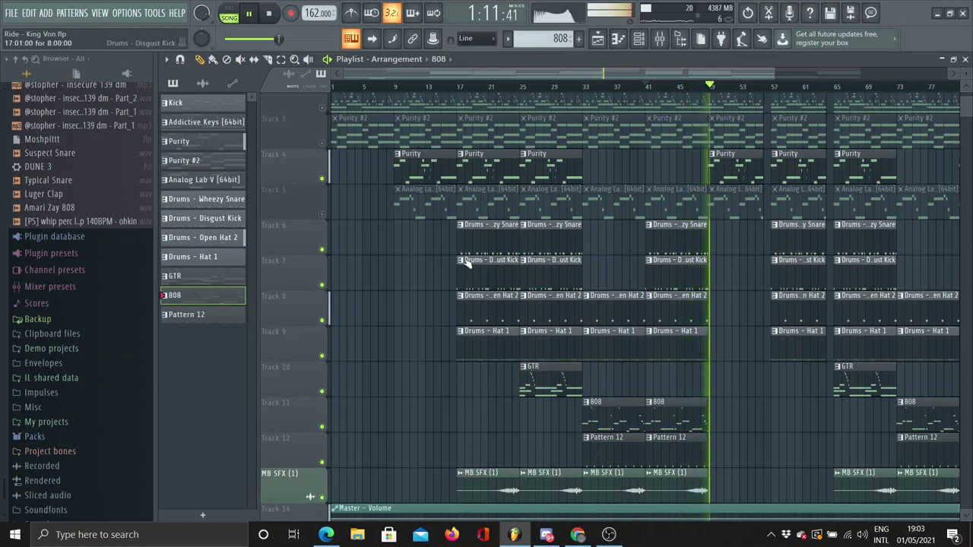
# Stop playback, unmute all playlist tracks by toggling solo on track 4, then mute the King Von - Ride audio track
pyautogui.rightClick(323, 179)
pyautogui.rightClick(322, 179)
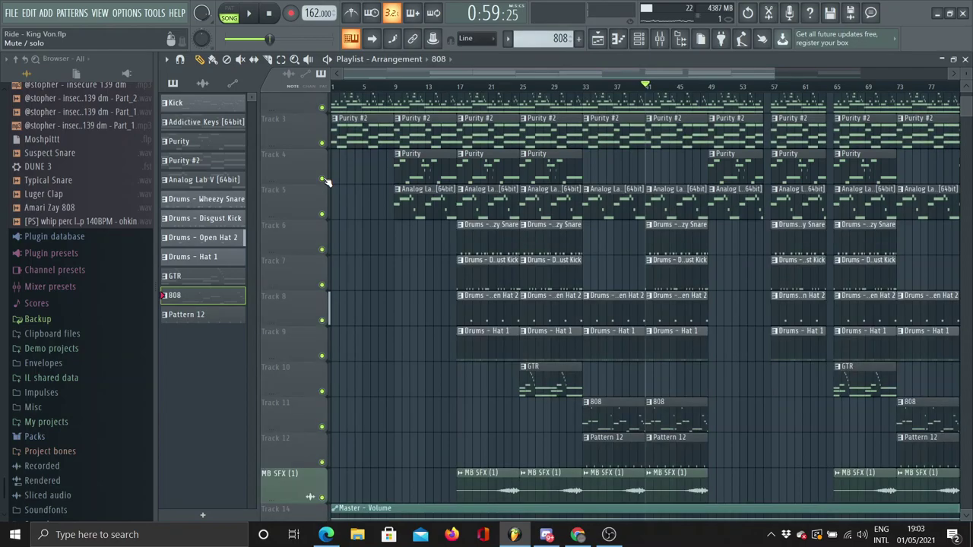
pyautogui.scroll(2, 342, 136)
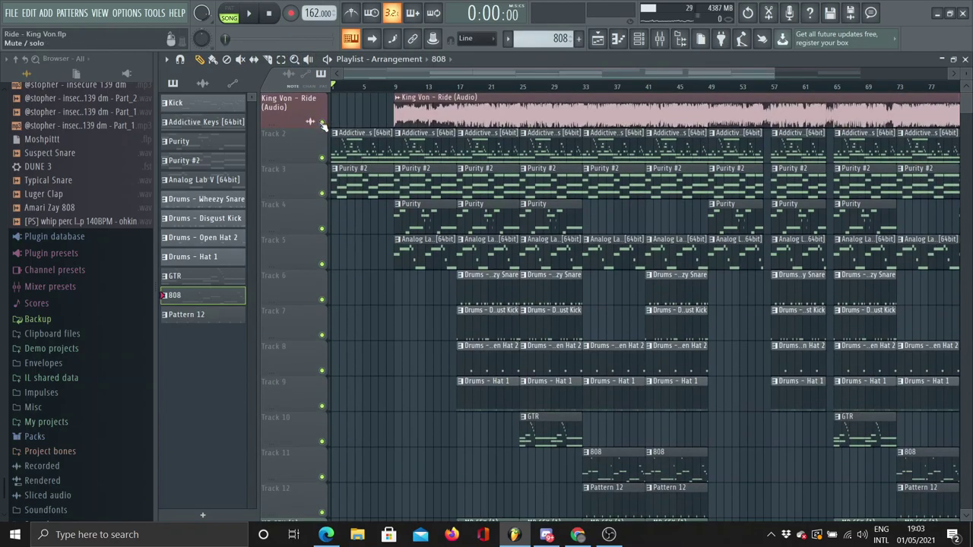
pyautogui.click(323, 123)
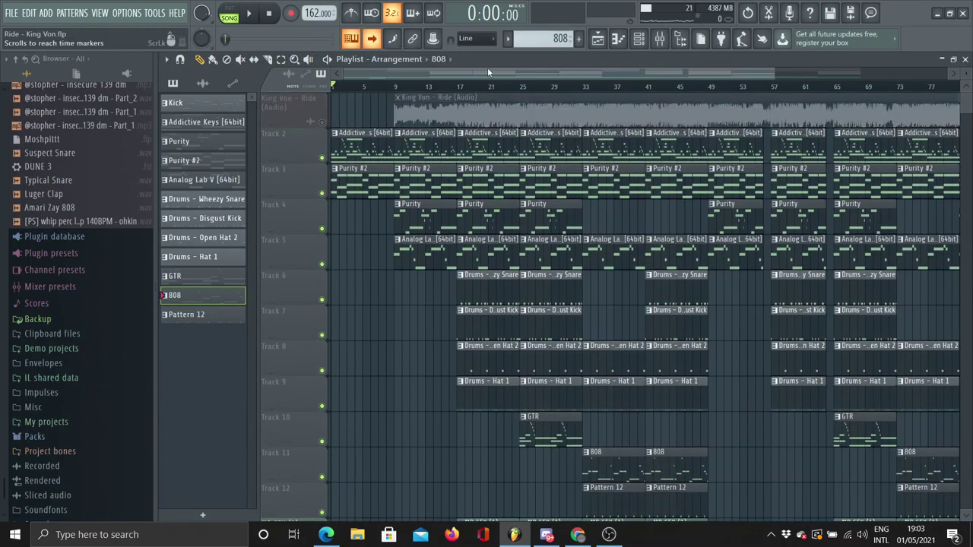
# Play the full arrangement from the start with auto-scrolling on and the playlist zoomed in on the opening bars
pyautogui.press('space')
pyautogui.moveTo(770, 72); pyautogui.dragTo(421, 73)
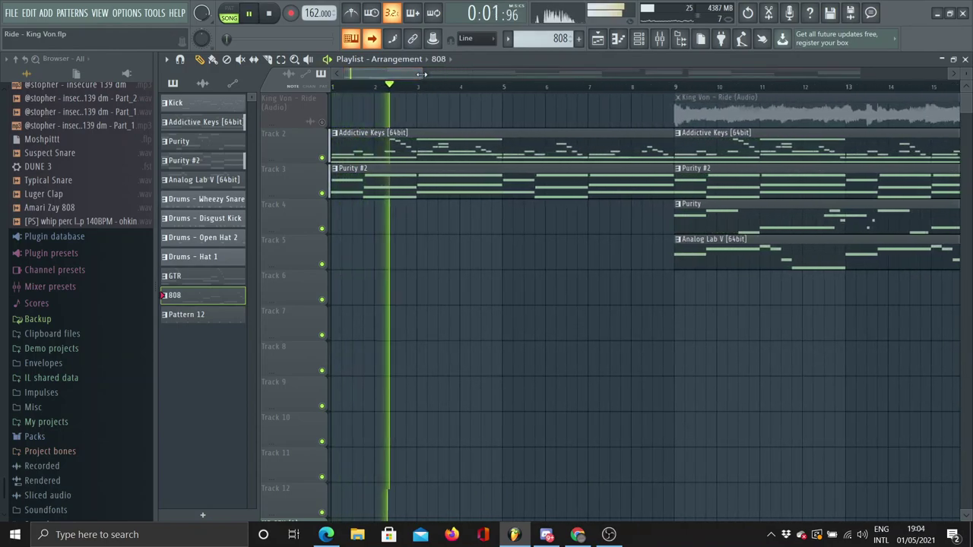